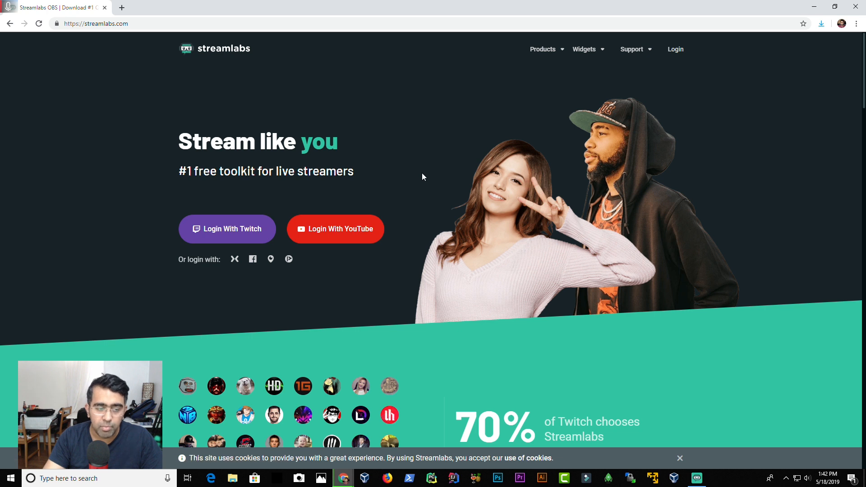
# Step: Open a new browser tab and search Google for obs
pyautogui.click(119, 6)
pyautogui.write('obs')
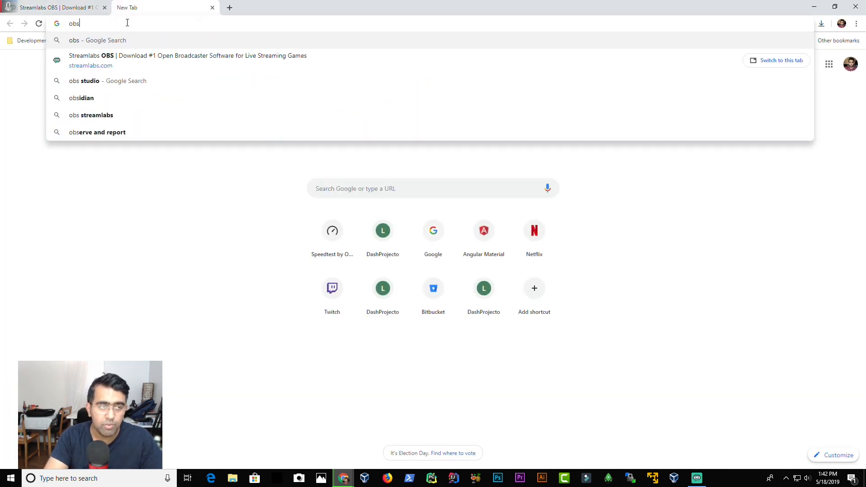
pyautogui.press('Return')
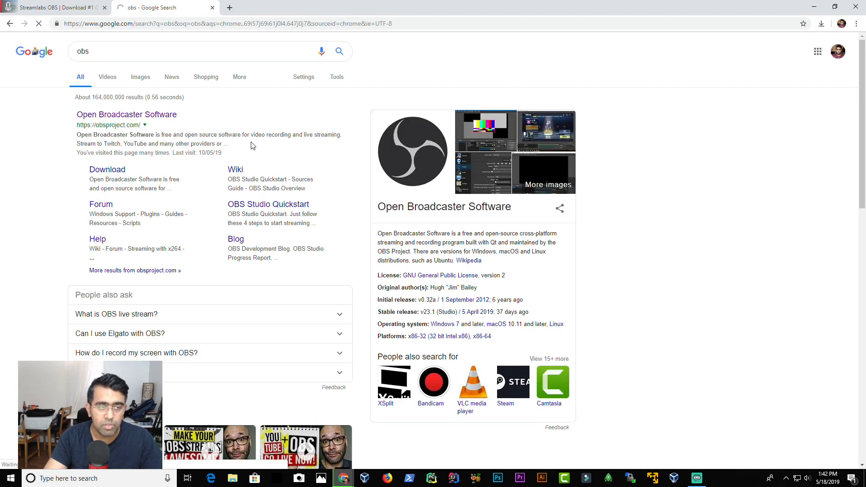
# Step: Return to the Streamlabs site, open the Streamlabs OBS product page, and close the search tab
pyautogui.hotkey('ctrl', 'Tab')
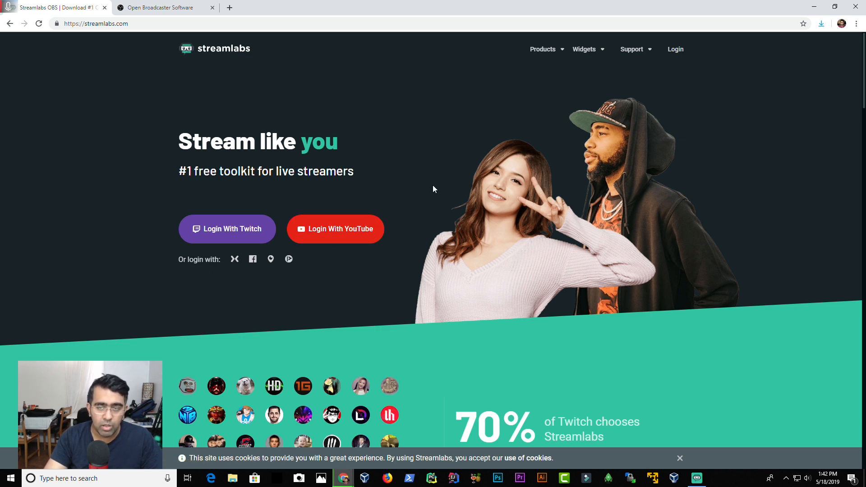
pyautogui.scroll(-3, 433, 185)
pyautogui.scroll(3, 433, 187)
pyautogui.moveTo(561, 50)
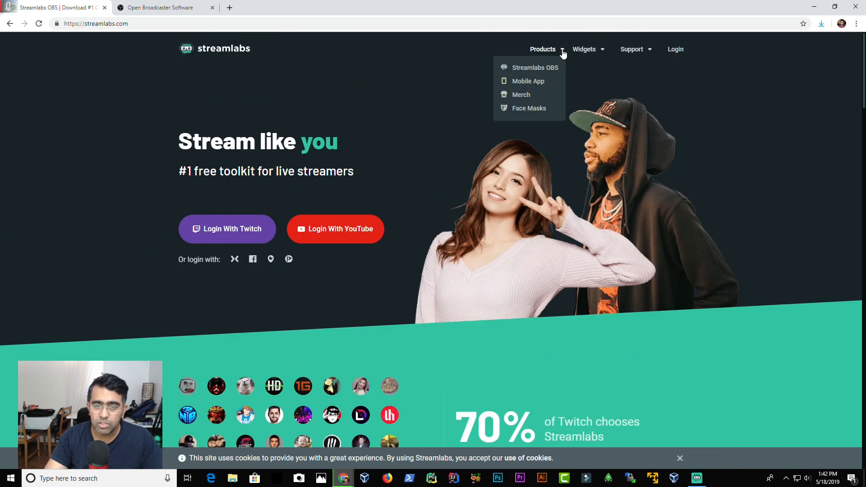
pyautogui.click(540, 71)
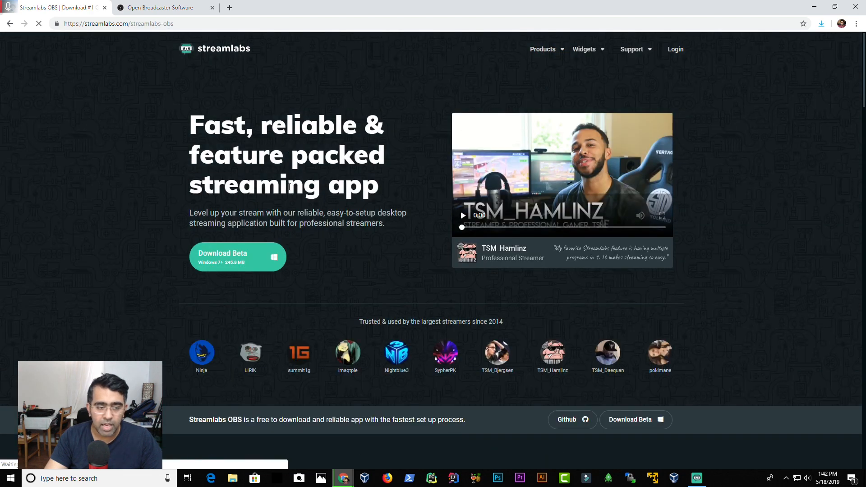
pyautogui.click(213, 8)
# Step: Switch to the Streamlabs OBS app and tour its Dashboard, Cloudbot, App Store, Editor and Live sections, ending on Themes
pyautogui.click(697, 477)
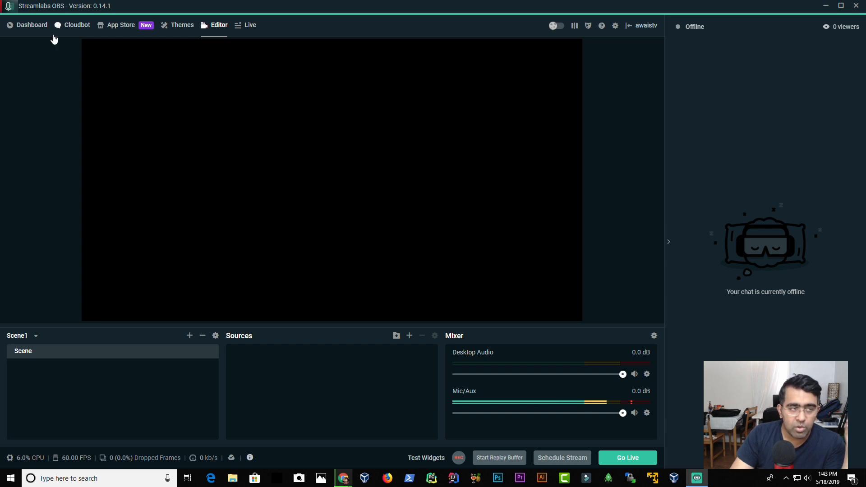
pyautogui.click(33, 26)
pyautogui.click(77, 29)
pyautogui.click(114, 30)
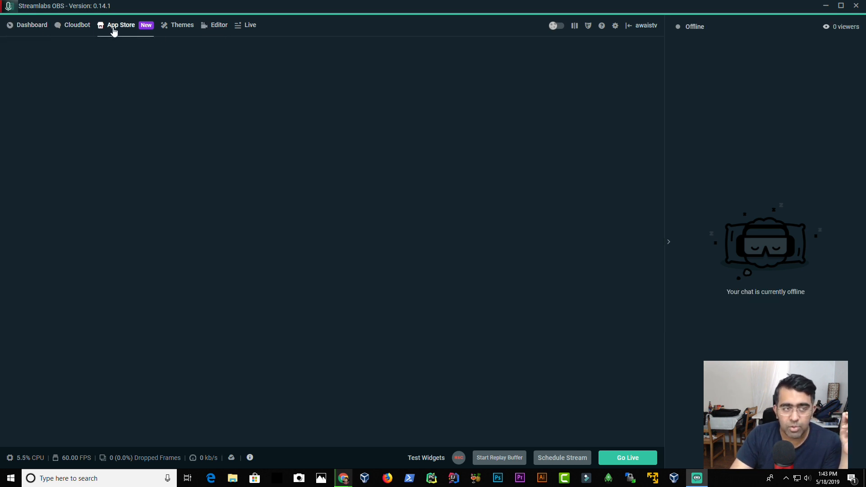
pyautogui.click(185, 29)
pyautogui.click(209, 27)
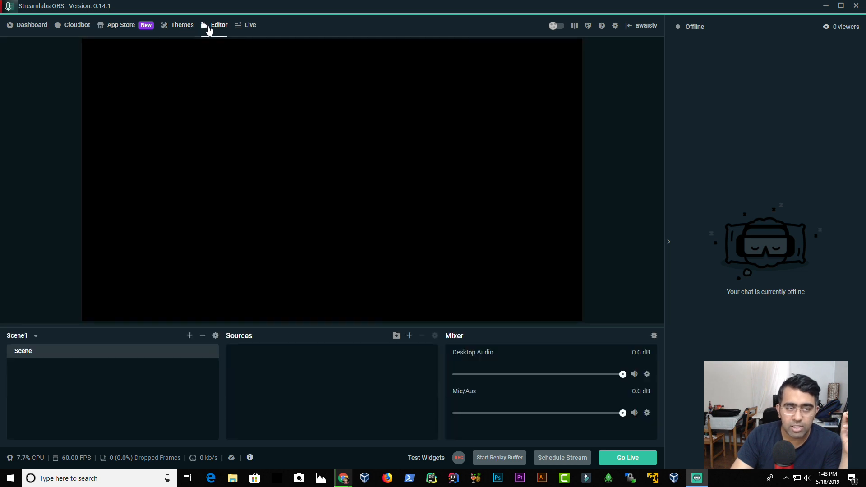
pyautogui.click(239, 28)
pyautogui.click(183, 30)
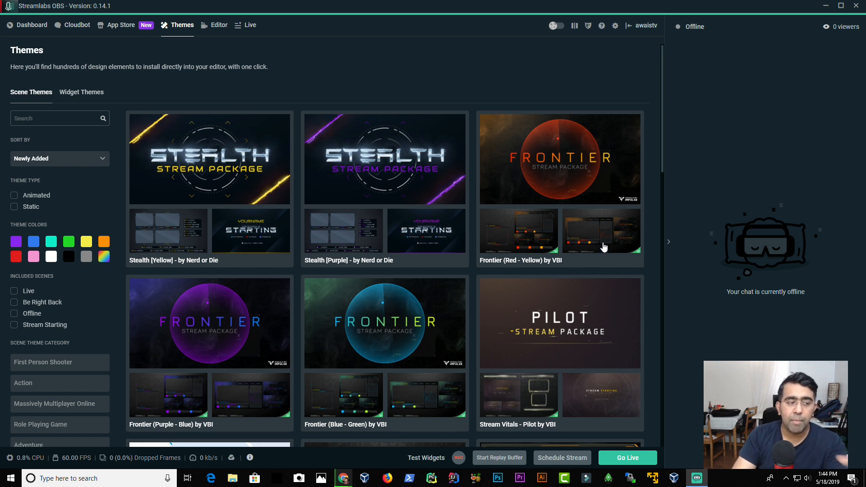
# Step: Browse the scene themes catalogue, moving on to the second page and scrolling back to its top
pyautogui.scroll(-5, 554, 197)
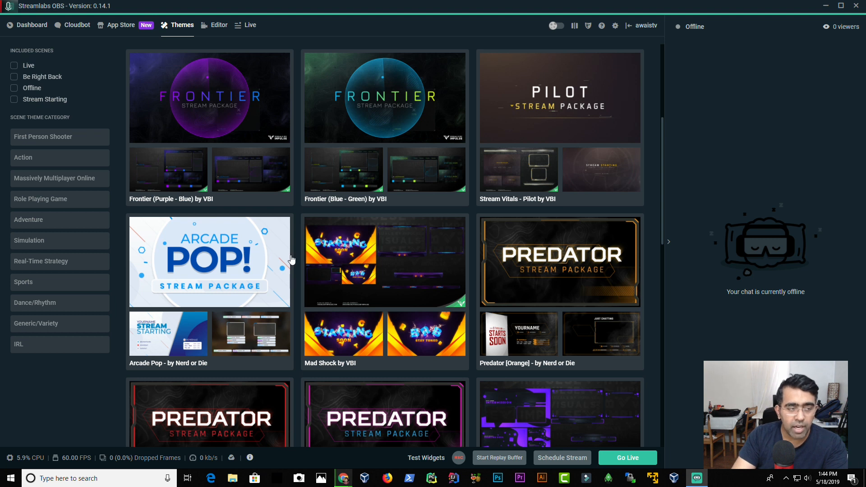
pyautogui.scroll(4, 291, 259)
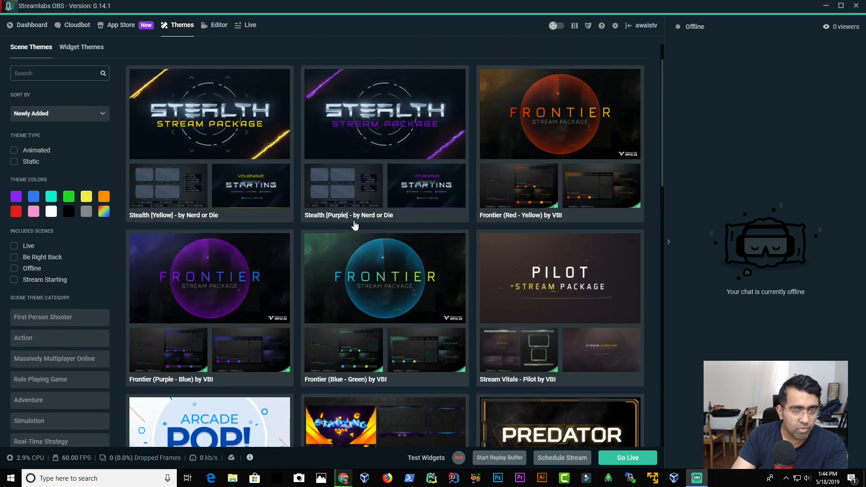
pyautogui.scroll(-10, 407, 262)
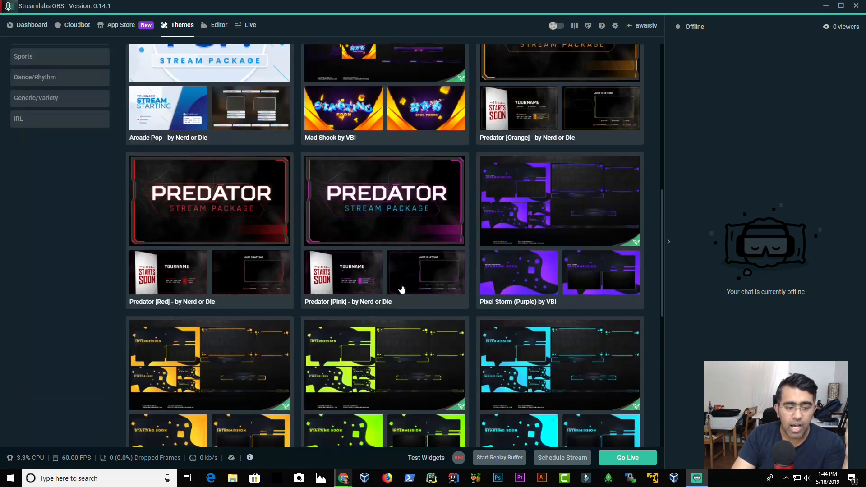
pyautogui.scroll(-8, 402, 288)
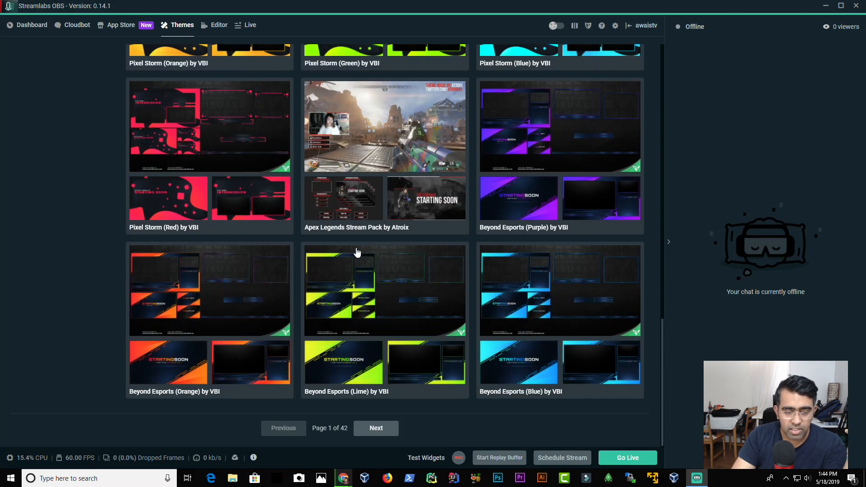
pyautogui.click(388, 432)
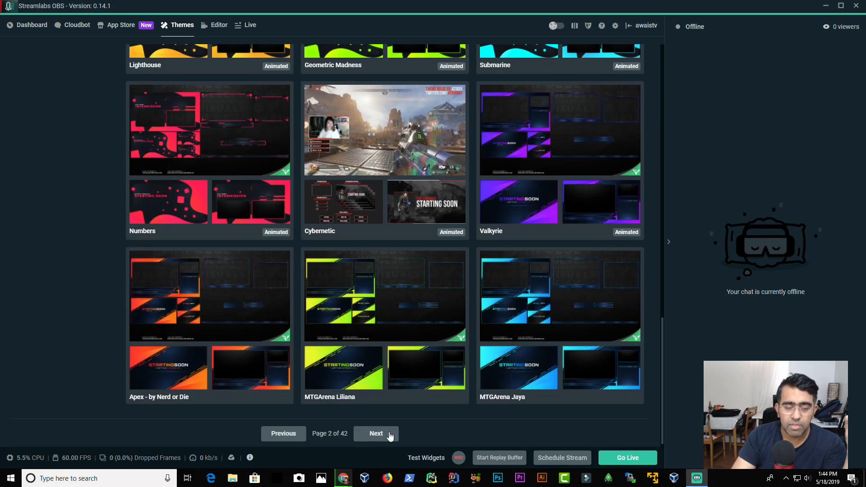
pyautogui.scroll(5, 412, 309)
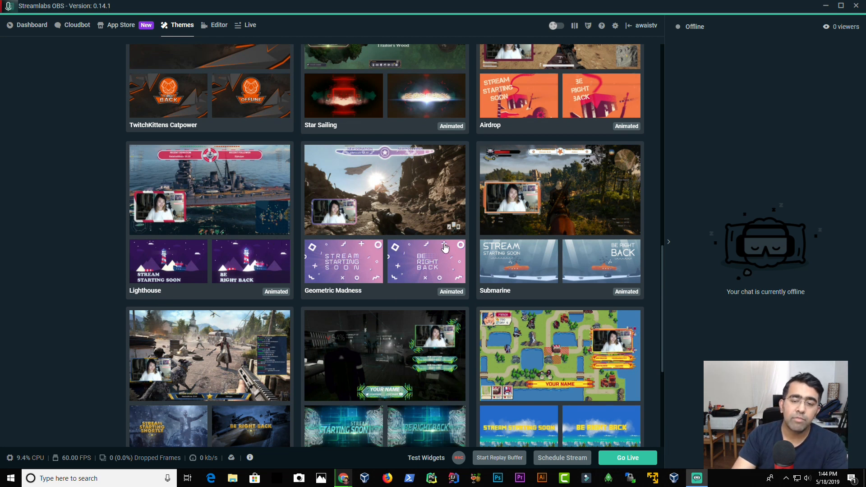
pyautogui.scroll(14, 446, 247)
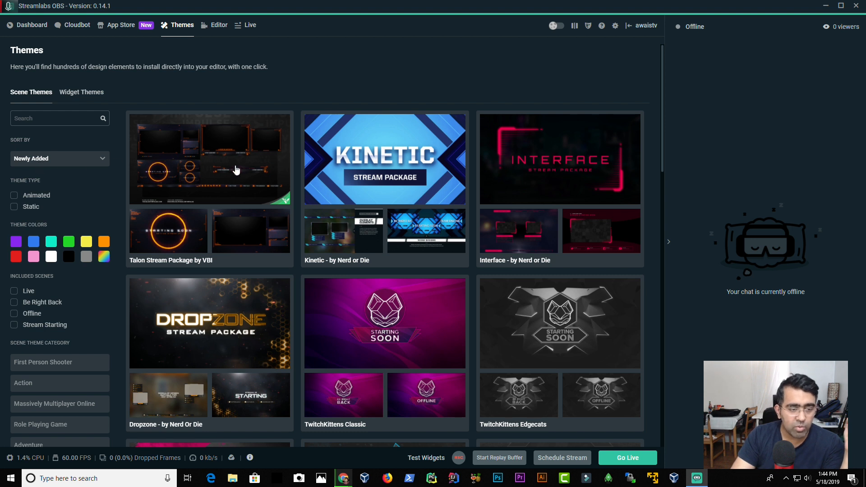
# Step: Filter scene themes by the Action category, view the Stealth [Yellow] theme details, and return to the scene themes listing
pyautogui.click(84, 388)
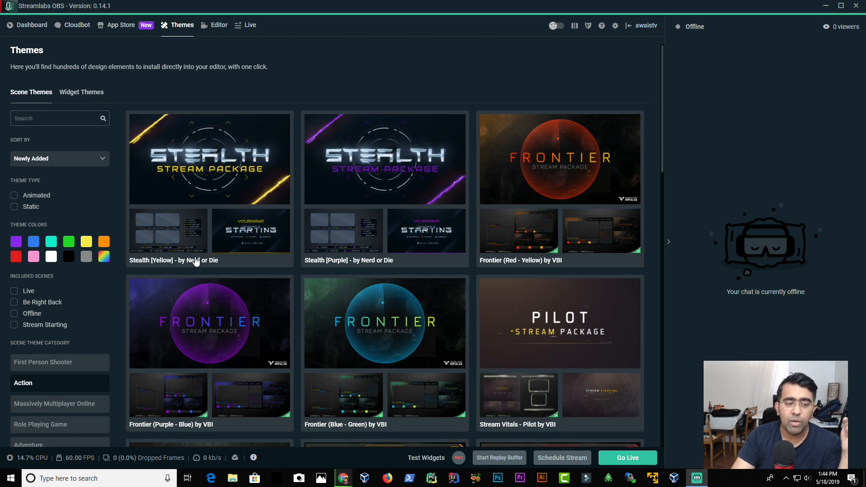
pyautogui.click(223, 199)
pyautogui.scroll(-3, 223, 243)
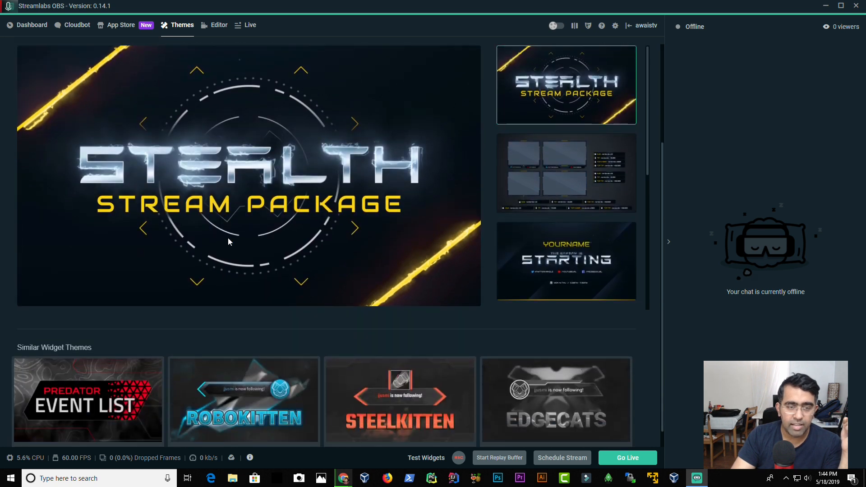
pyautogui.scroll(3, 228, 242)
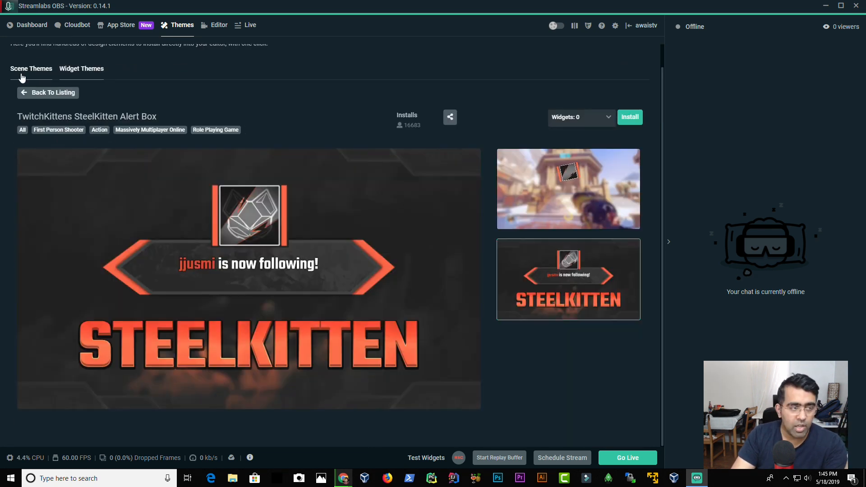
pyautogui.click(21, 74)
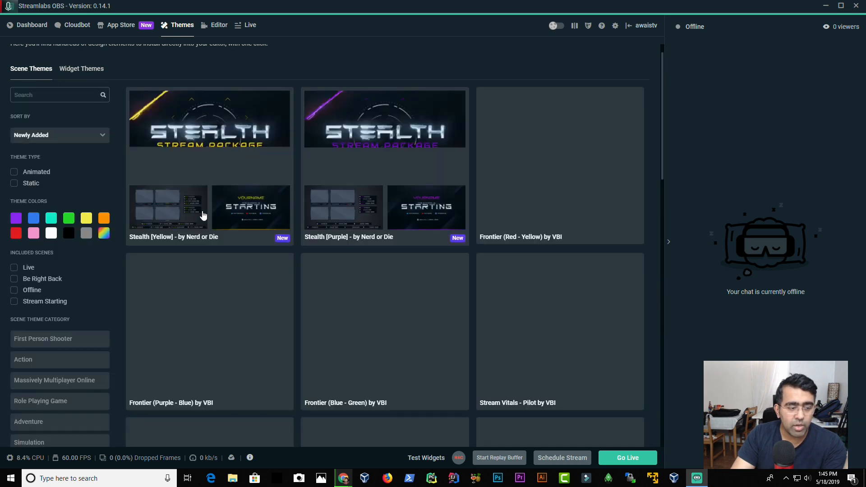
# Step: Open the Frontier (Purple - Blue) by VBI scene theme and install it as an overlay
pyautogui.scroll(-3, 406, 350)
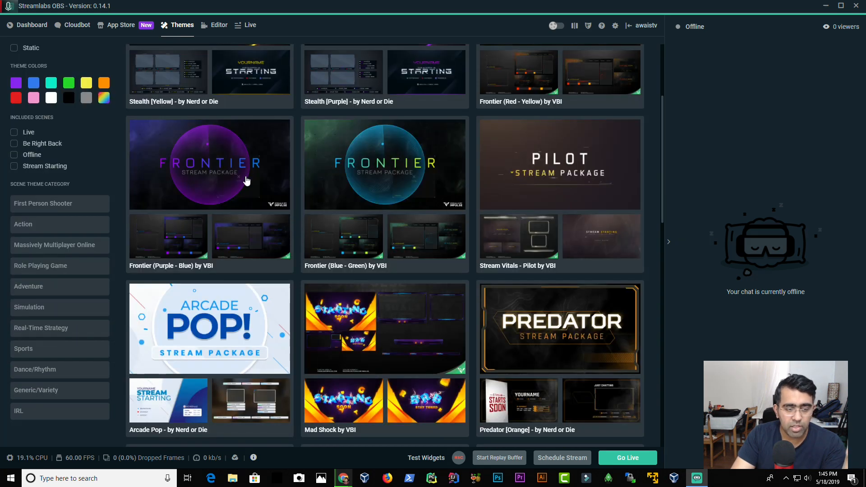
pyautogui.click(263, 267)
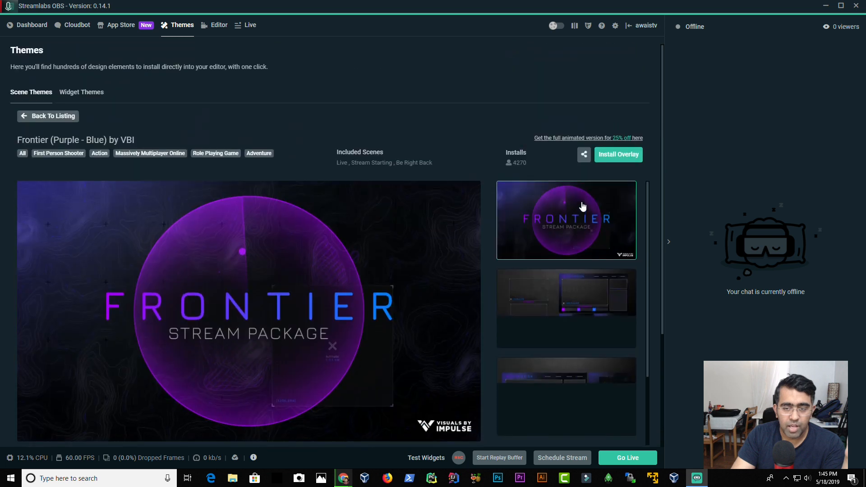
pyautogui.click(615, 157)
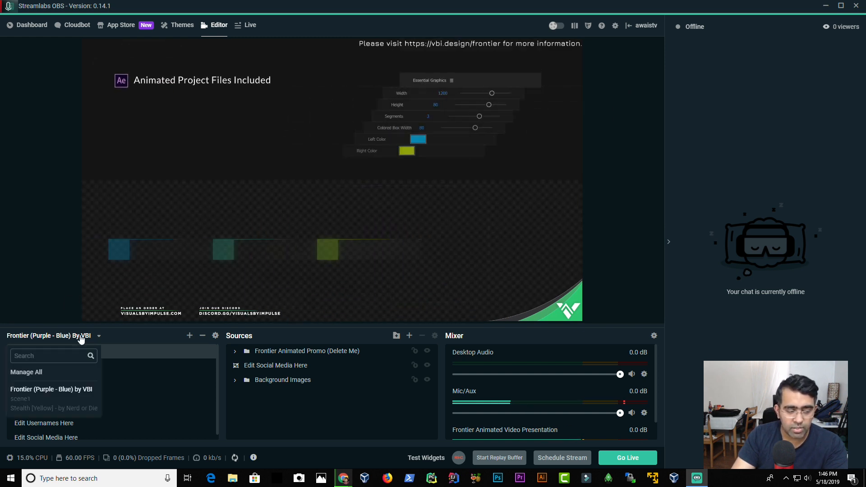
# Step: Back in the editor, switch the scene collection to Stealth [Yellow] - by Nerd or Die
pyautogui.click(189, 31)
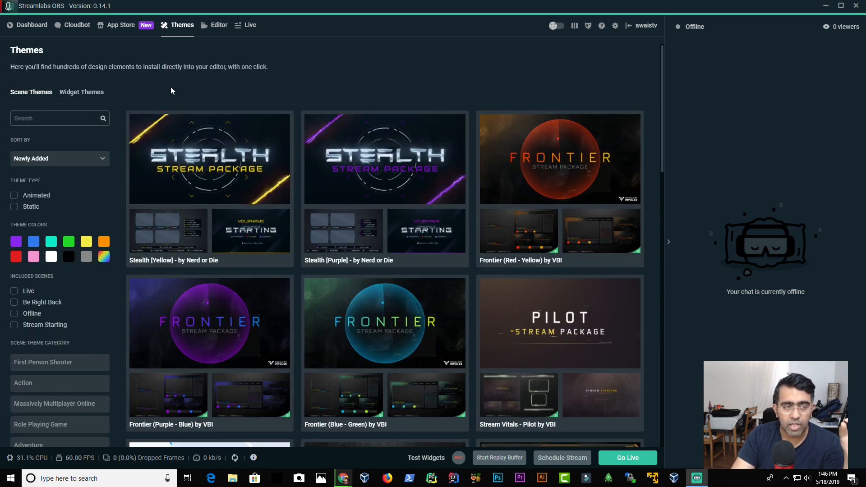
pyautogui.click(219, 26)
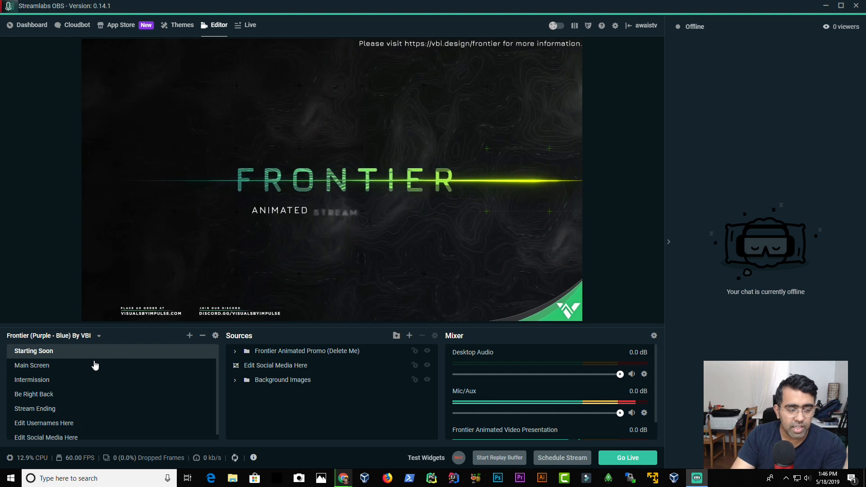
pyautogui.click(43, 337)
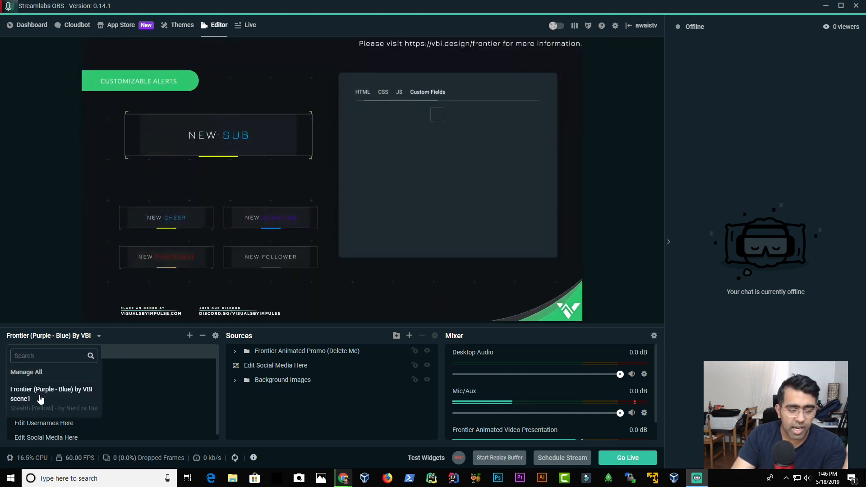
pyautogui.click(38, 409)
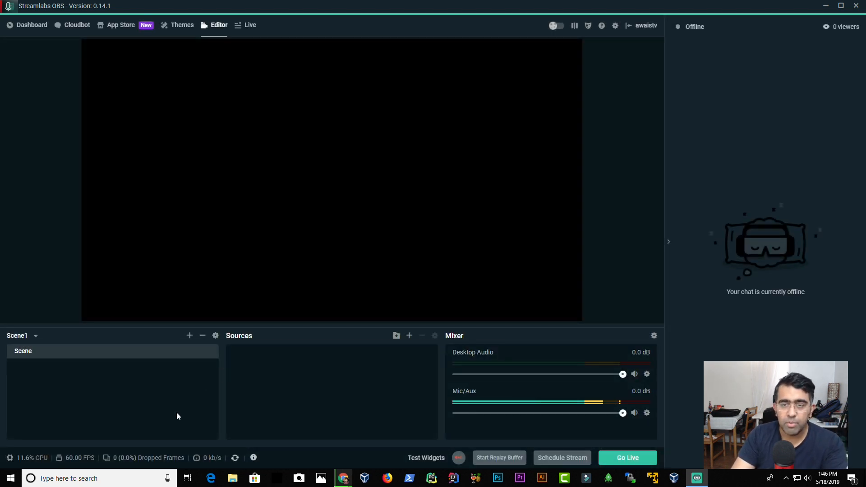
pyautogui.click(35, 336)
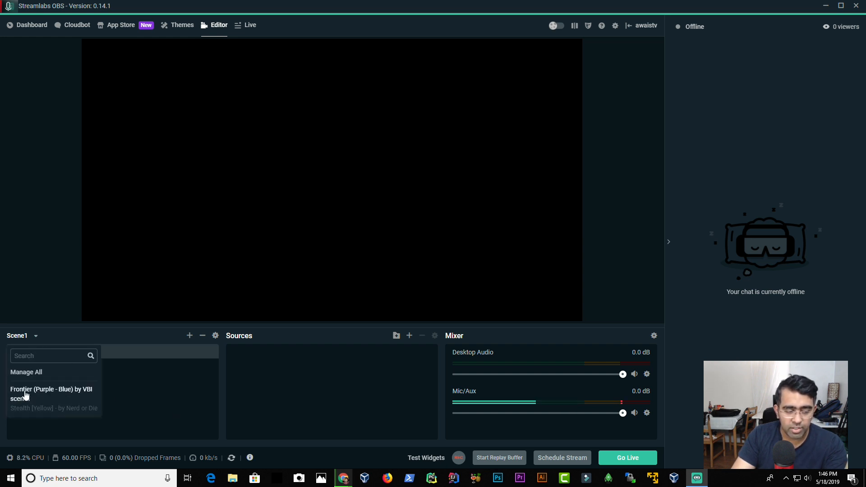
pyautogui.click(36, 408)
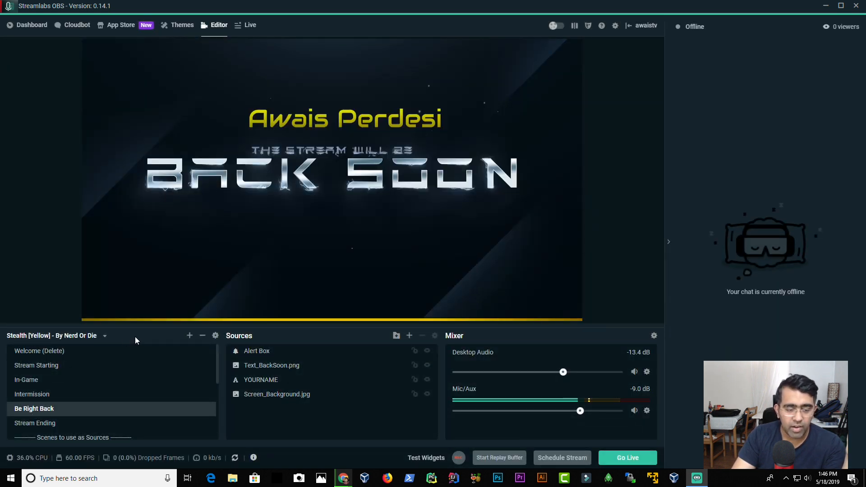
# Step: Preview the collection's Welcome (Delete), Stream Starting and In-Game scenes and their sources
pyautogui.scroll(-1, 38, 426)
pyautogui.scroll(-5, 38, 424)
pyautogui.scroll(6, 43, 385)
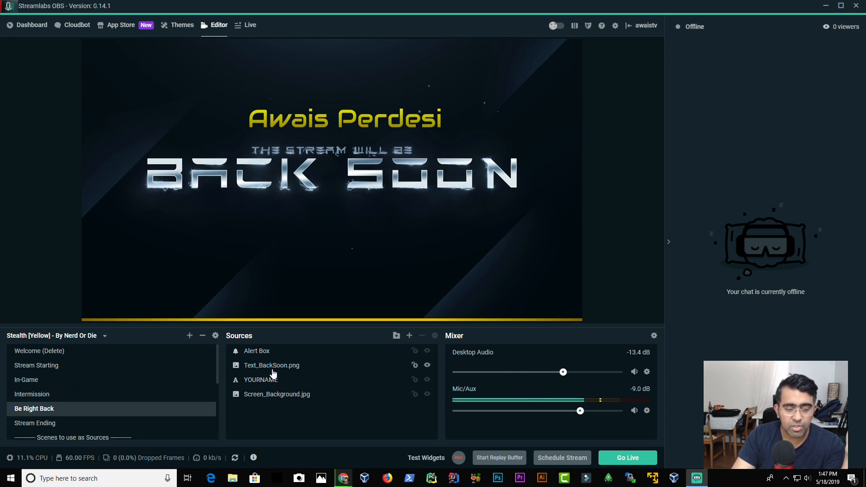
pyautogui.click(44, 351)
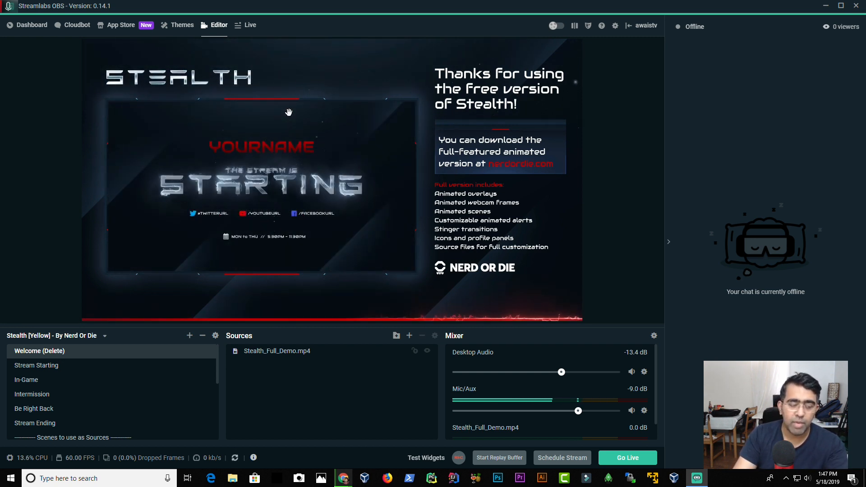
pyautogui.click(69, 368)
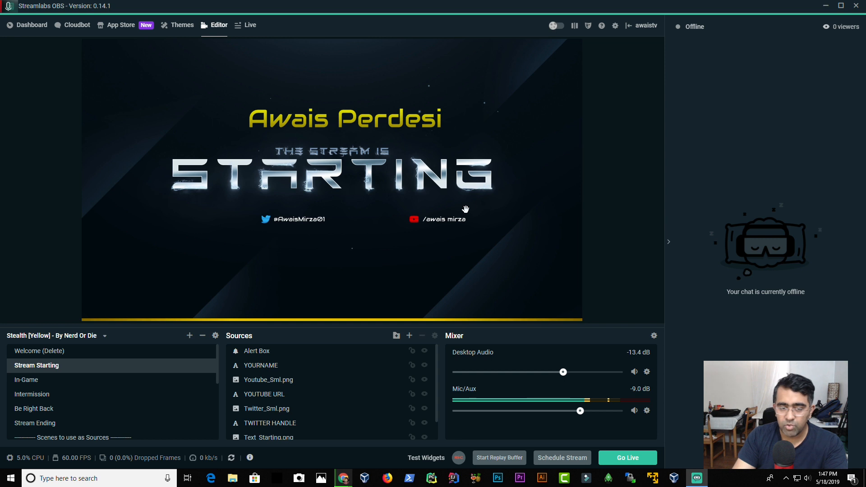
pyautogui.click(57, 384)
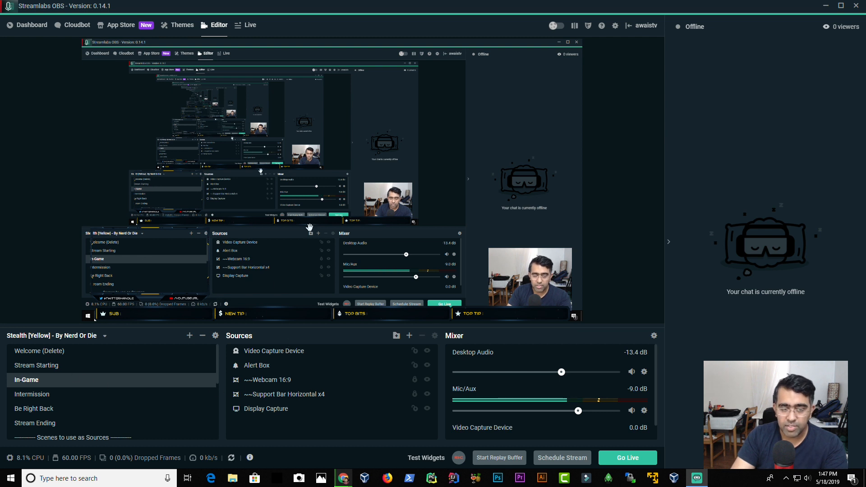
pyautogui.click(36, 366)
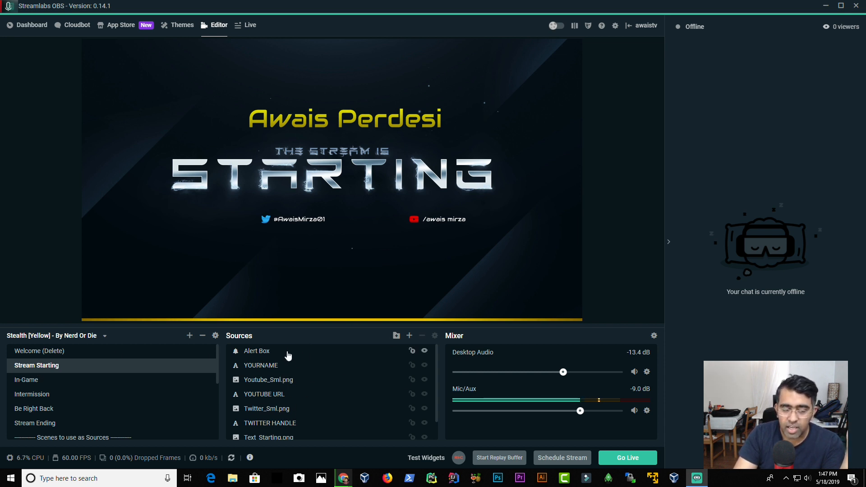
pyautogui.moveTo(236, 338)
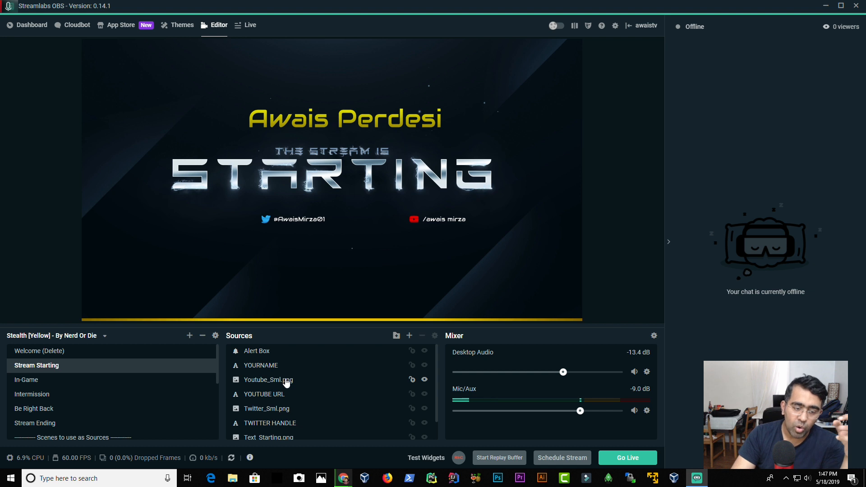
# Step: Open the Be Right Back scene and inspect its sources by selecting each on the canvas
pyautogui.scroll(-1, 287, 383)
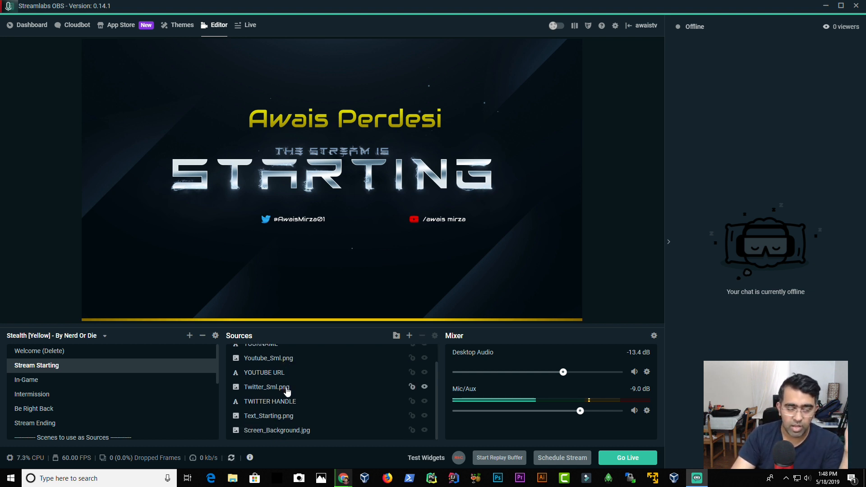
pyautogui.click(27, 409)
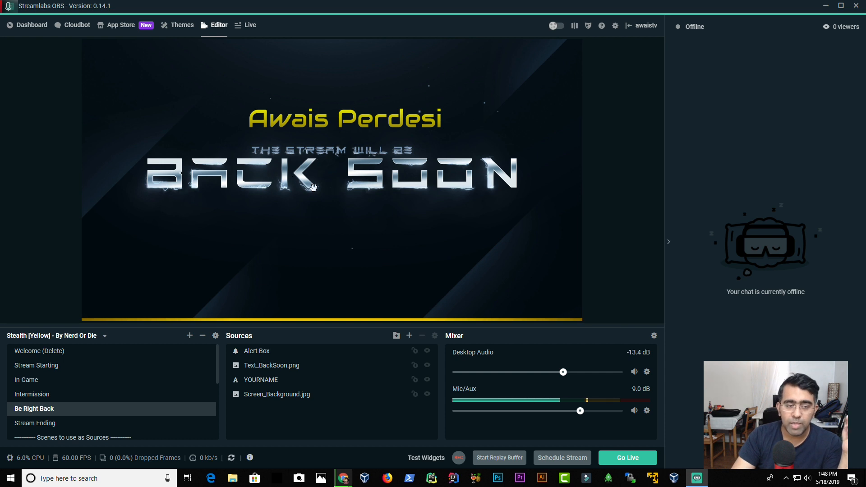
pyautogui.click(356, 172)
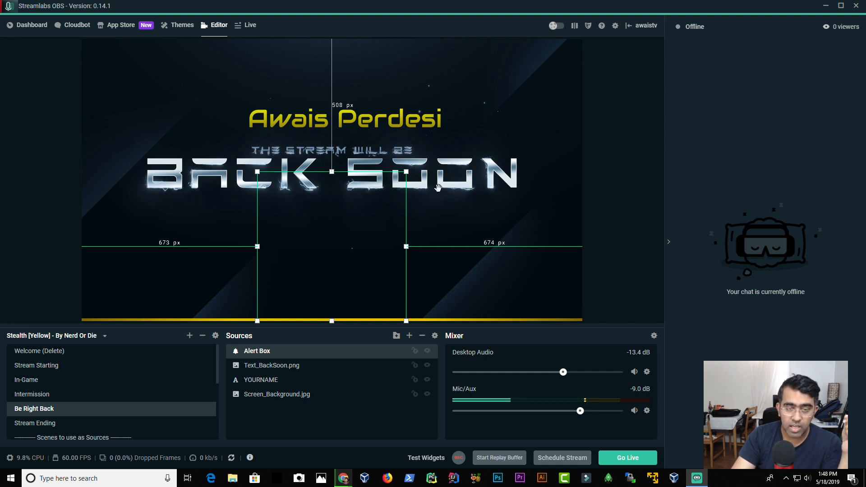
pyautogui.click(389, 151)
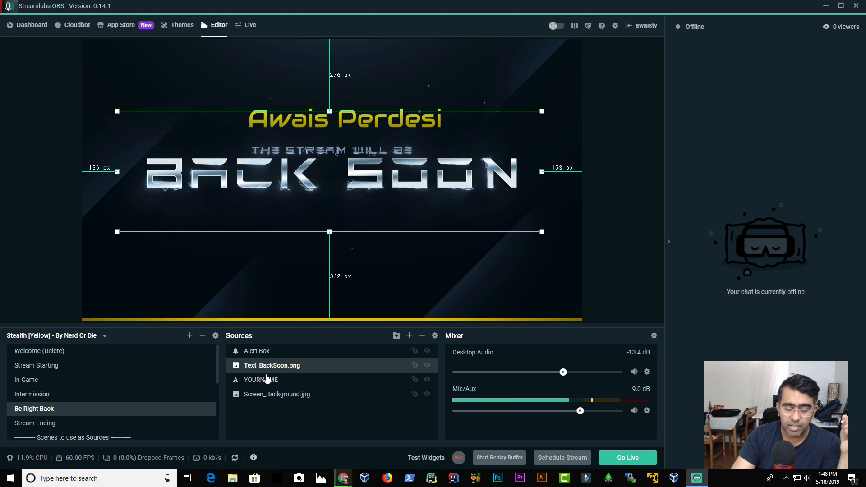
pyautogui.click(379, 75)
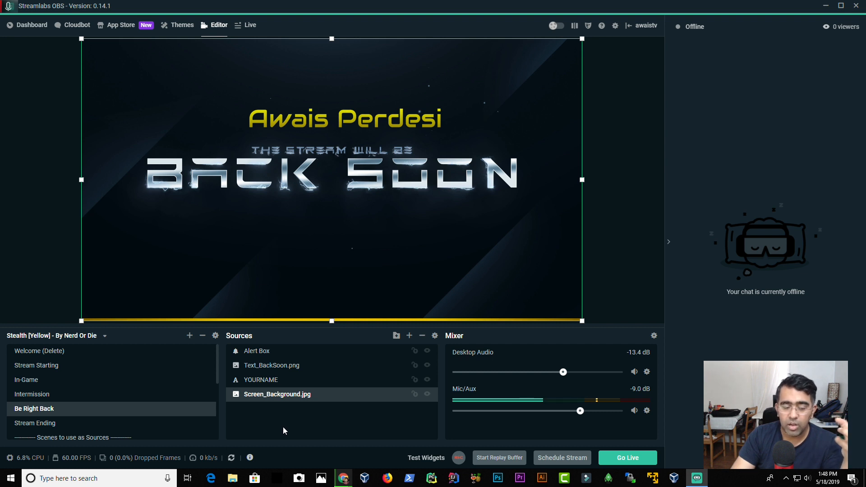
# Step: Open the Add Source dialog and browse the descriptions of the standard source types
pyautogui.click(410, 336)
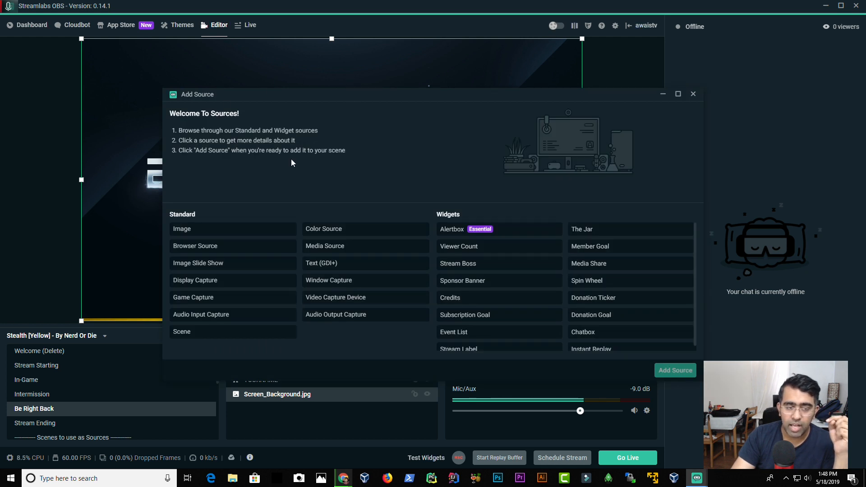
pyautogui.click(206, 233)
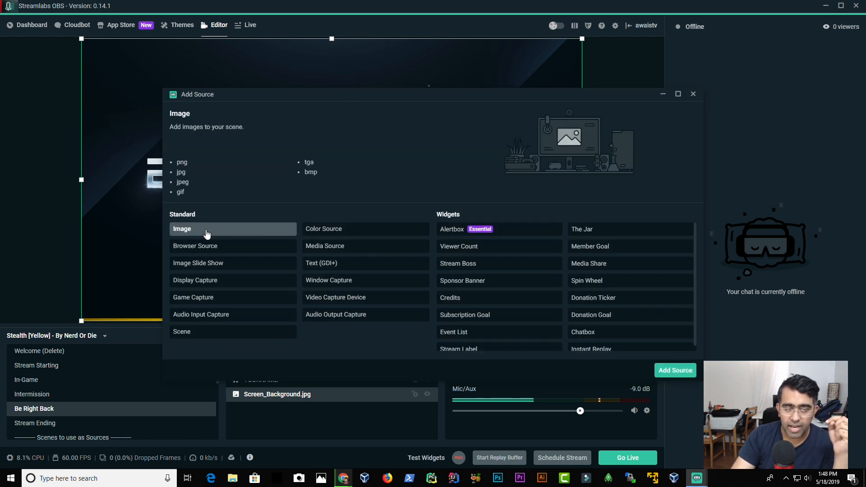
pyautogui.click(203, 251)
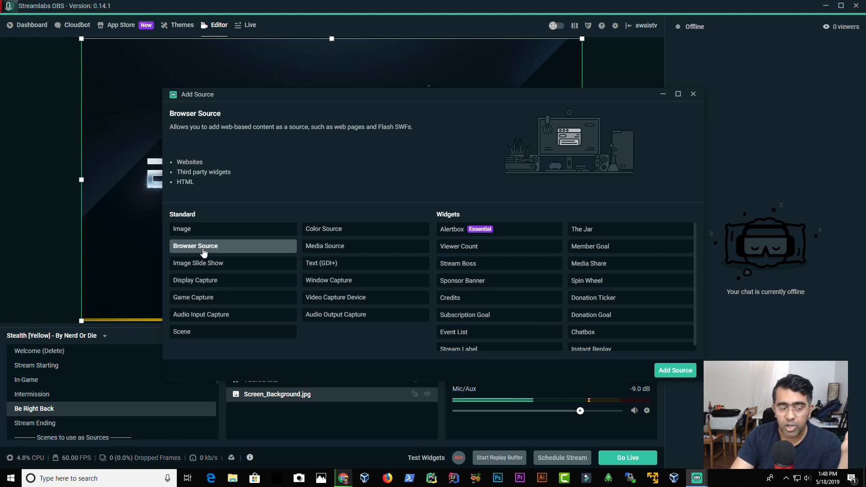
pyautogui.click(219, 269)
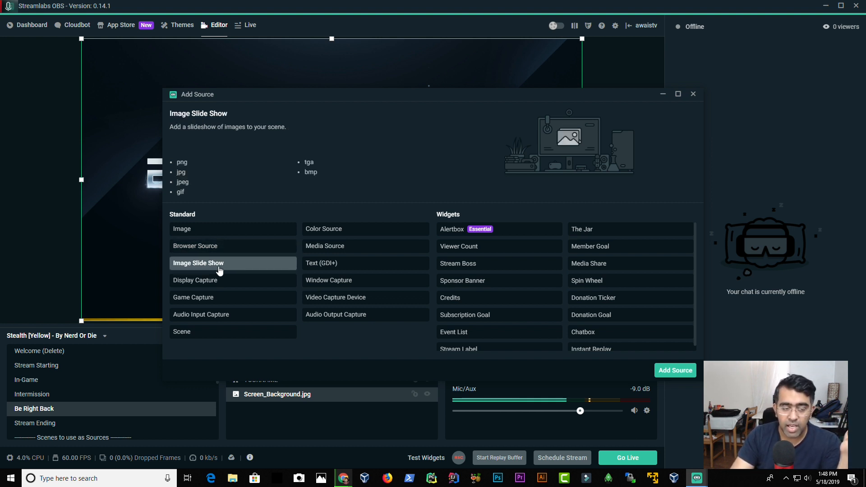
pyautogui.click(216, 284)
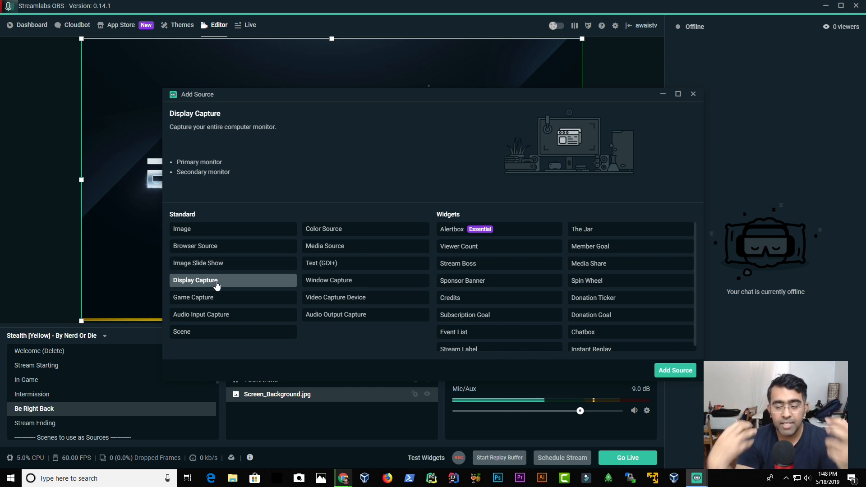
pyautogui.click(217, 299)
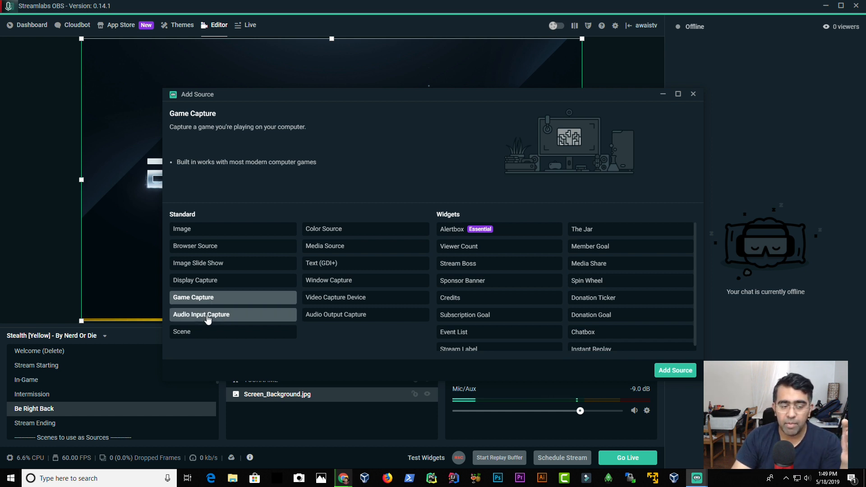
pyautogui.click(206, 314)
pyautogui.click(203, 333)
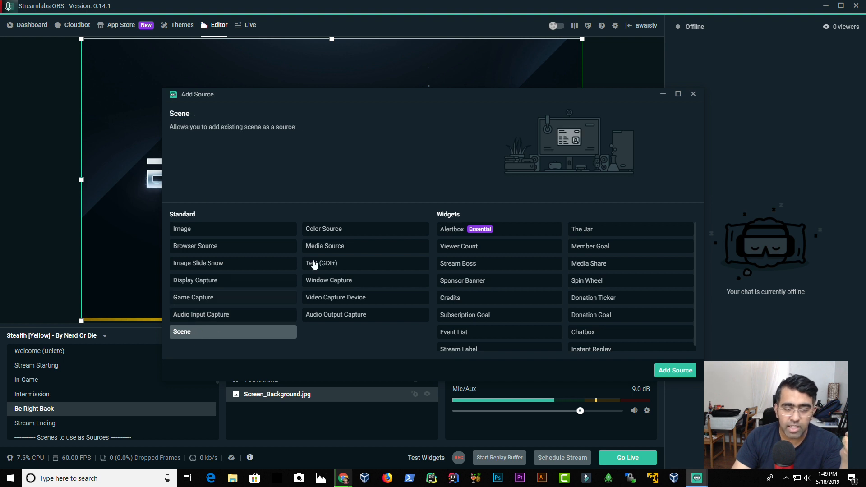
pyautogui.click(353, 232)
pyautogui.click(350, 247)
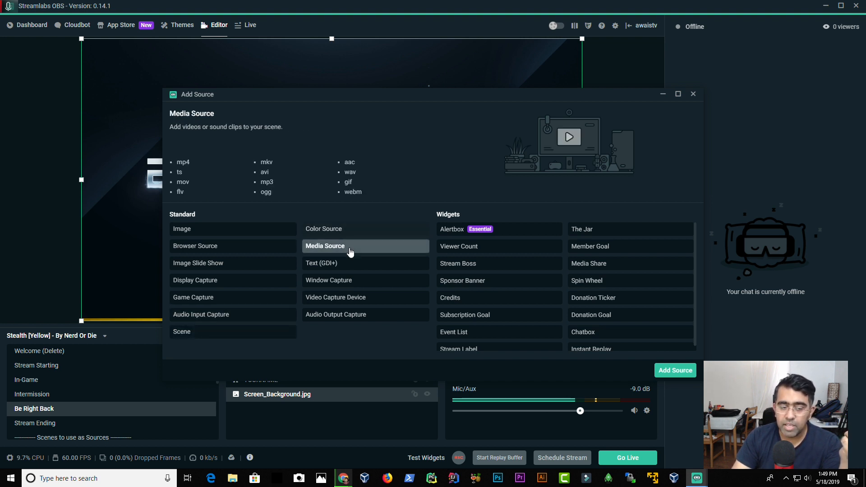
pyautogui.click(350, 264)
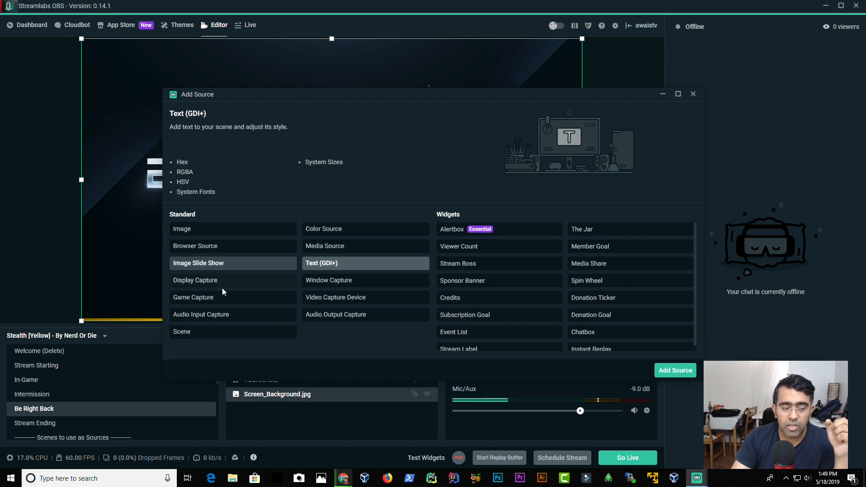
pyautogui.click(205, 247)
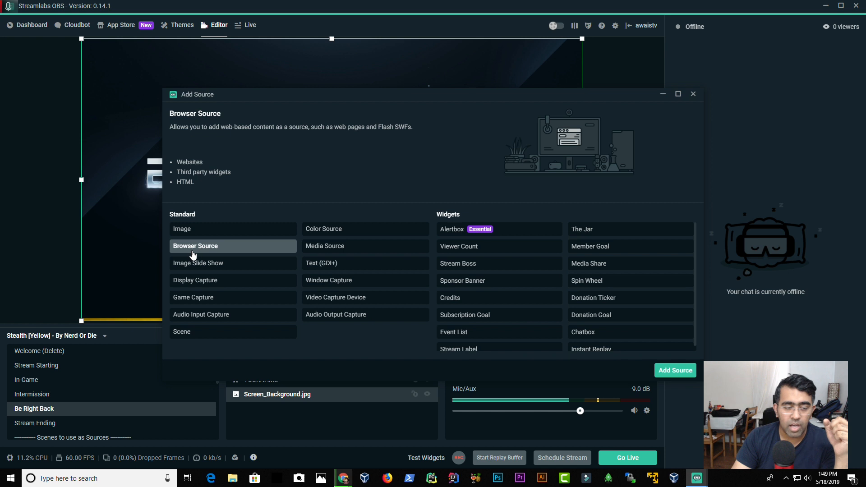
# Step: Add a Browser Source named "Udemy JavaScipript course" showing the Udemy javascript-master-class course page at 5 FPS
pyautogui.click(675, 371)
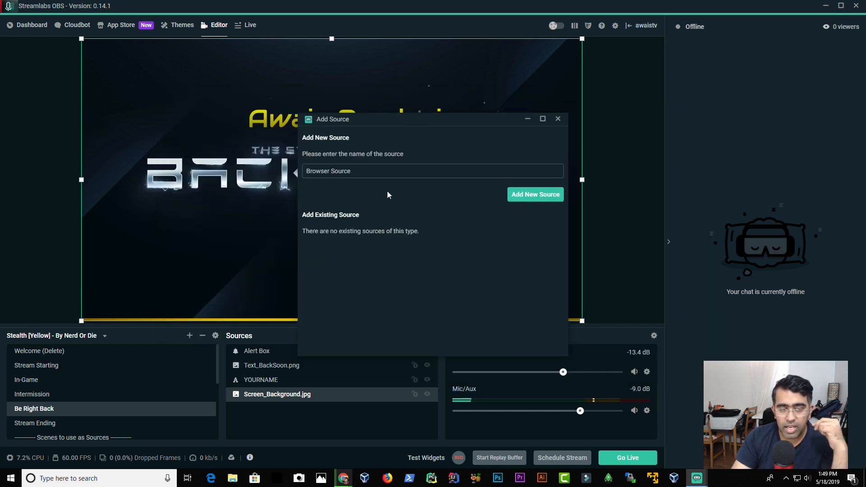
pyautogui.tripleClick(379, 171)
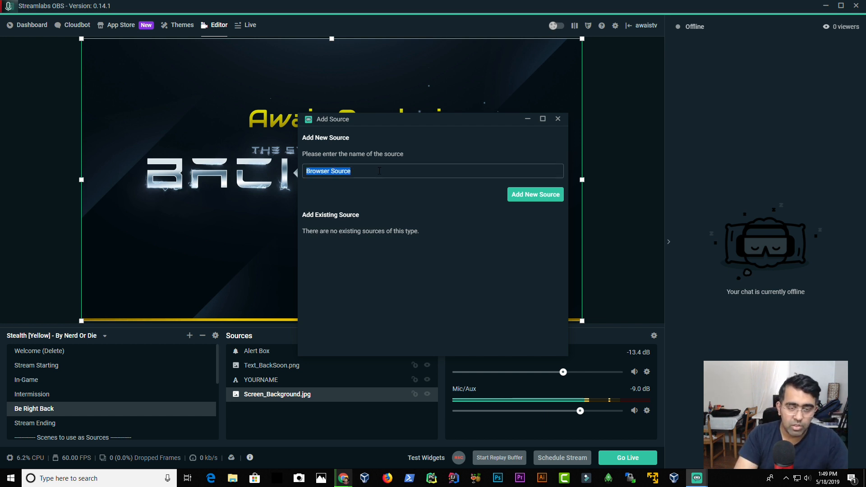
pyautogui.write('G')
pyautogui.write('Go')
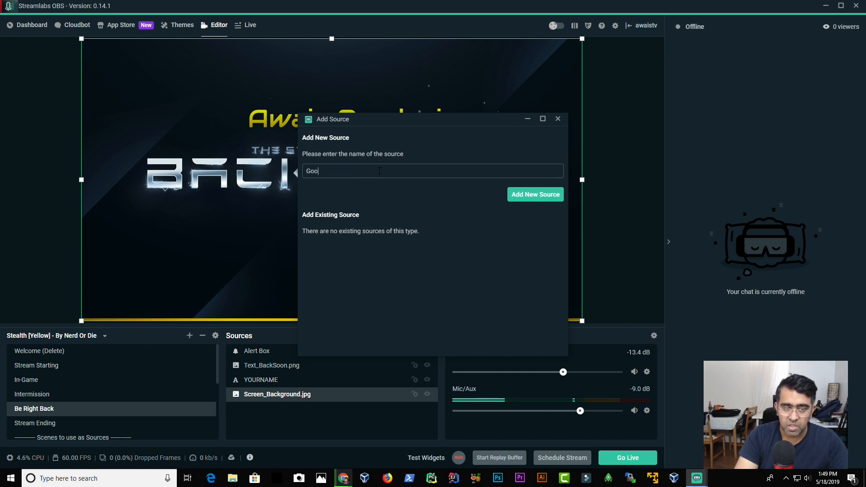
pyautogui.press('BackSpace')
pyautogui.write('Udemy  JavaScipript course')
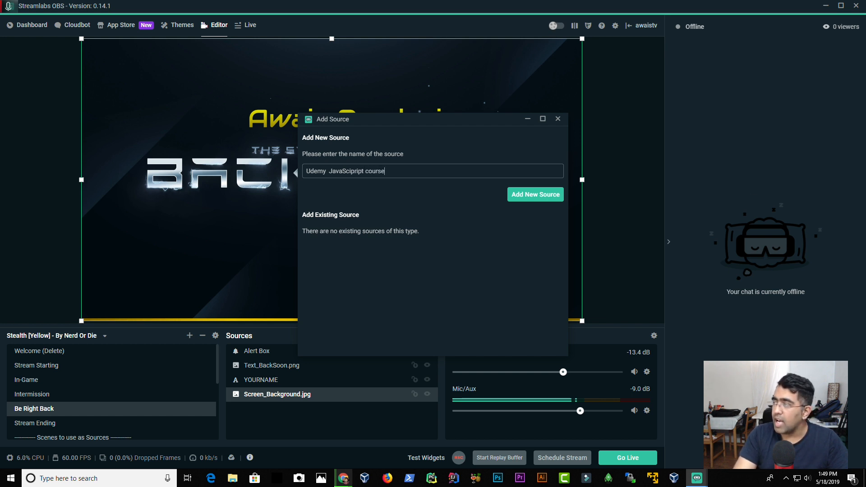
pyautogui.hotkey('alt', 'Tab')
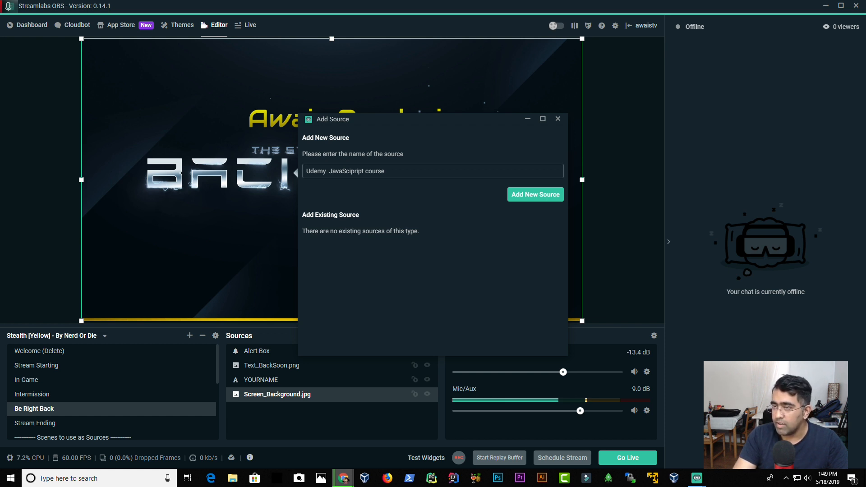
pyautogui.click(353, 237)
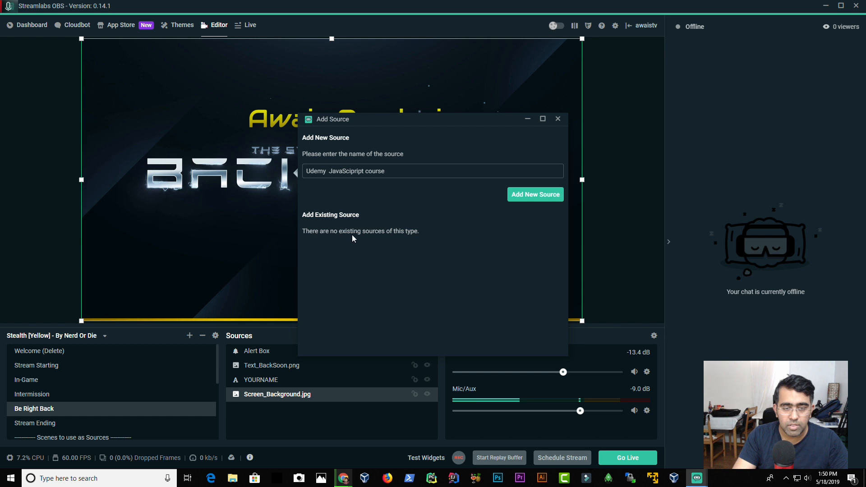
pyautogui.click(535, 198)
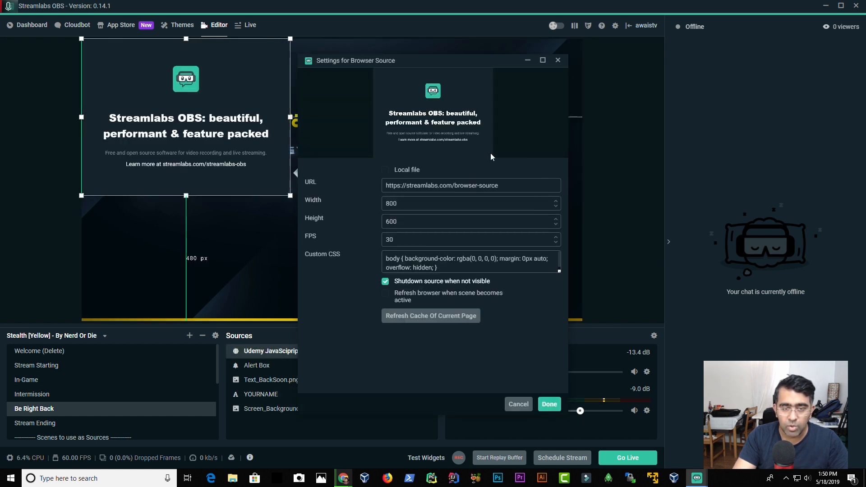
pyautogui.moveTo(342, 64)
pyautogui.mouseDown()
pyautogui.moveTo(355, 53)
pyautogui.moveTo(358, 62)
pyautogui.mouseUp()
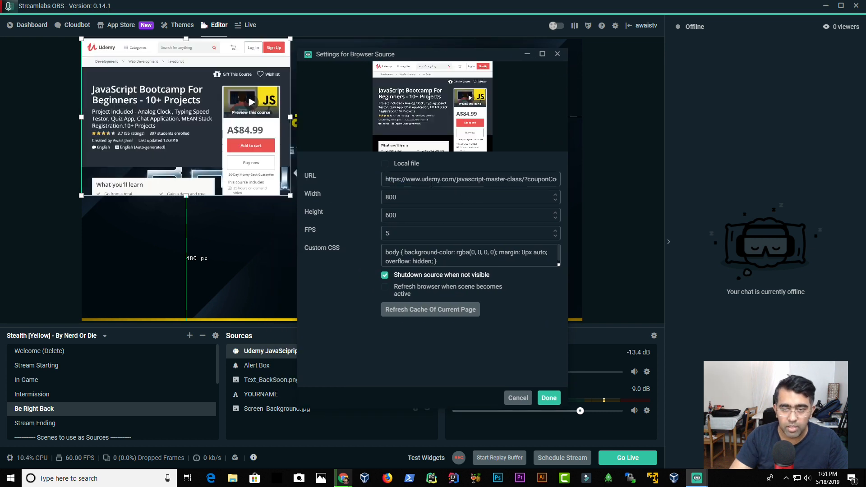
pyautogui.click(549, 397)
# Step: Shrink the Udemy browser source and move it to the lower-right corner of the canvas
pyautogui.moveTo(249, 124); pyautogui.dragTo(491, 123)
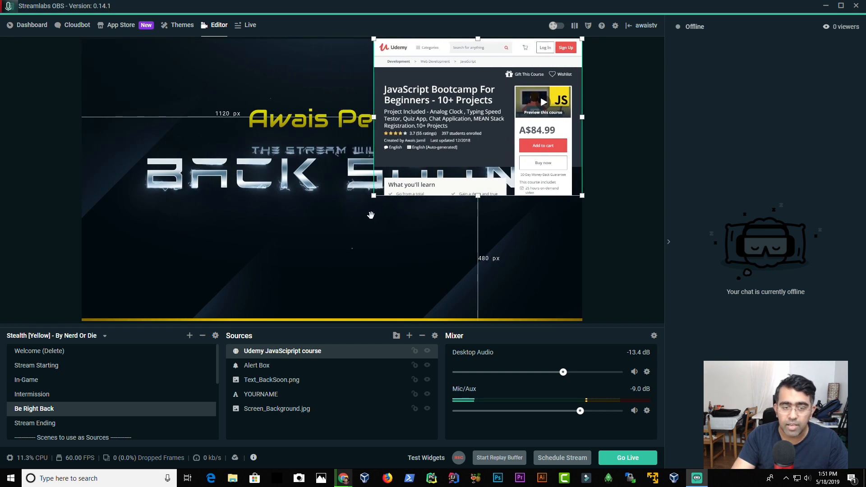
pyautogui.click(374, 199)
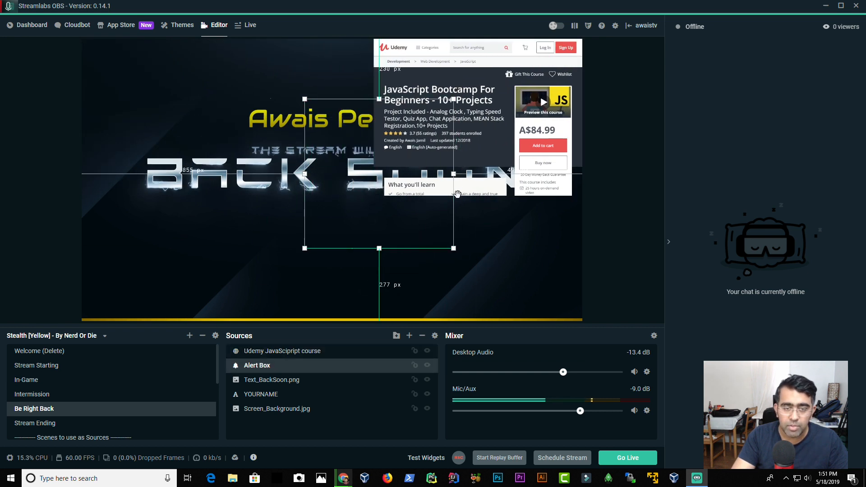
pyautogui.click(522, 236)
pyautogui.click(436, 80)
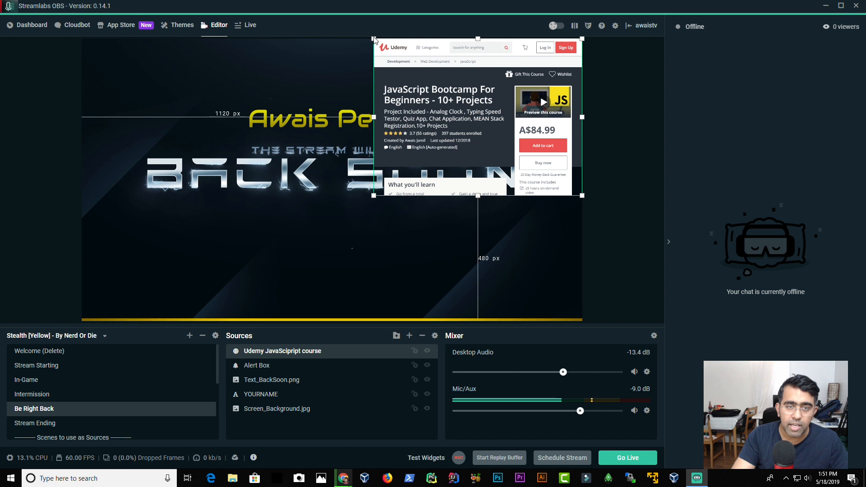
pyautogui.moveTo(373, 36); pyautogui.dragTo(458, 107)
pyautogui.moveTo(496, 149); pyautogui.dragTo(488, 256)
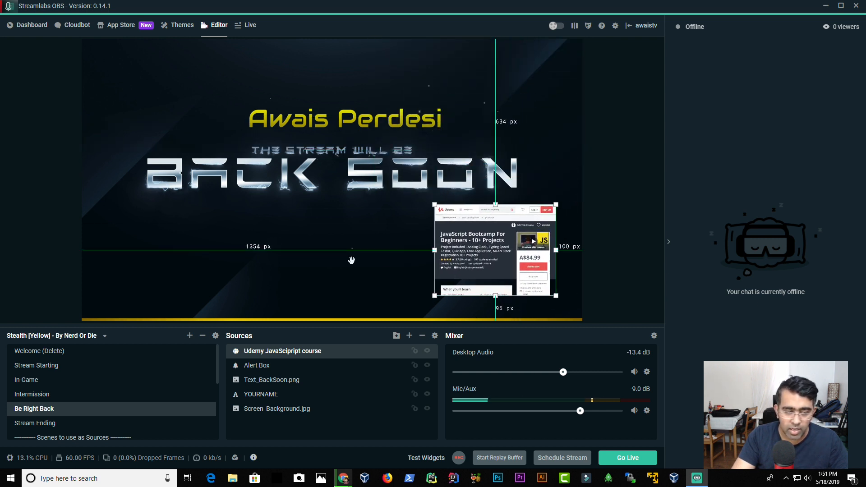
pyautogui.click(349, 259)
# Step: Add the existing Display Capture source to the Be Right Back scene
pyautogui.click(409, 336)
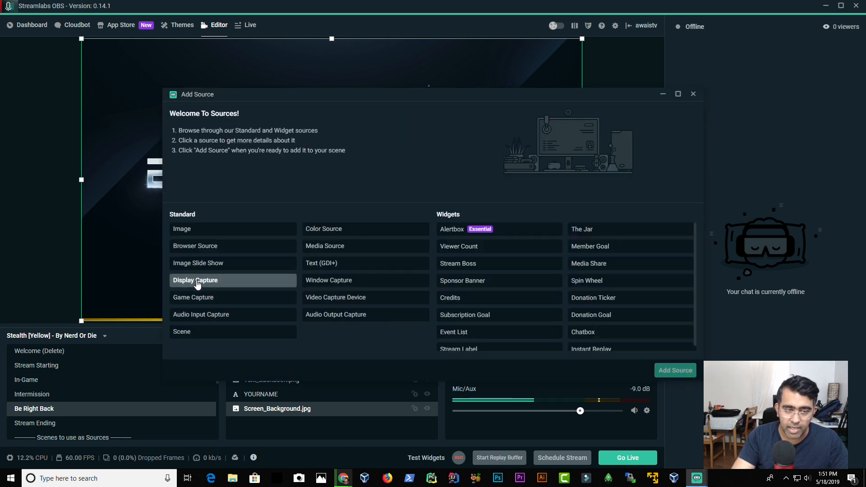
pyautogui.click(220, 284)
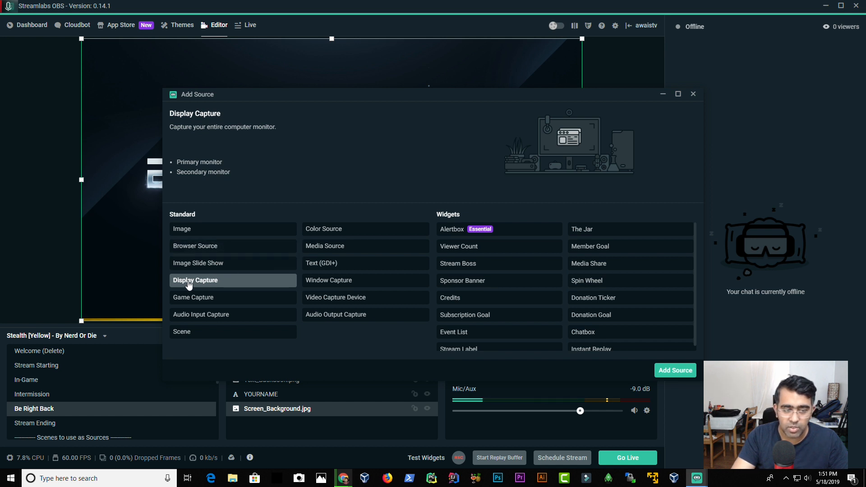
pyautogui.click(674, 369)
pyautogui.click(371, 174)
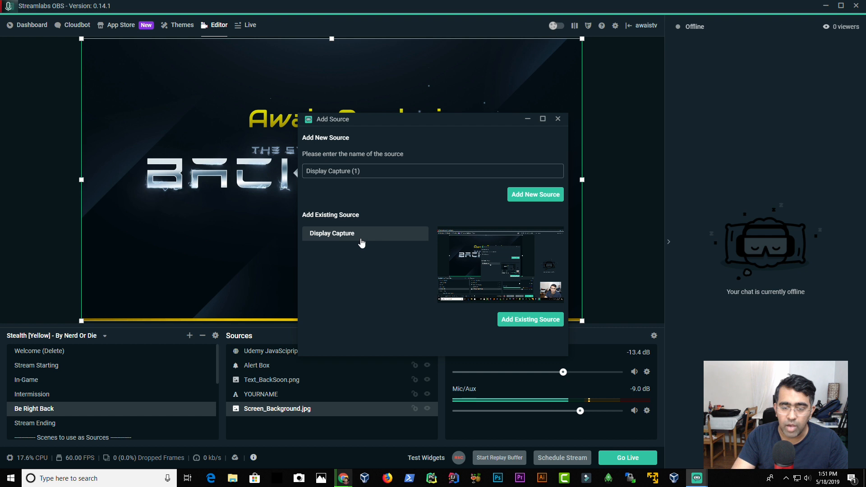
pyautogui.doubleClick(324, 236)
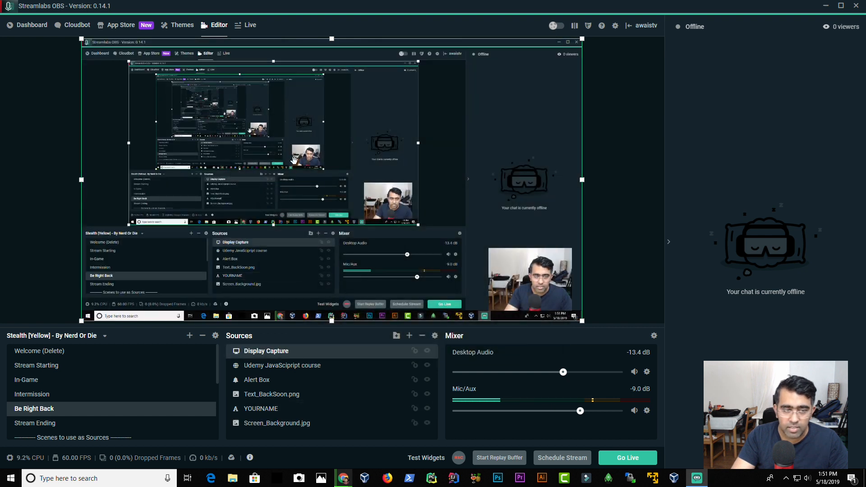
# Step: Switch the Display Capture source to Display 2: 1920x1080 @ 1920,0 and confirm
pyautogui.doubleClick(259, 353)
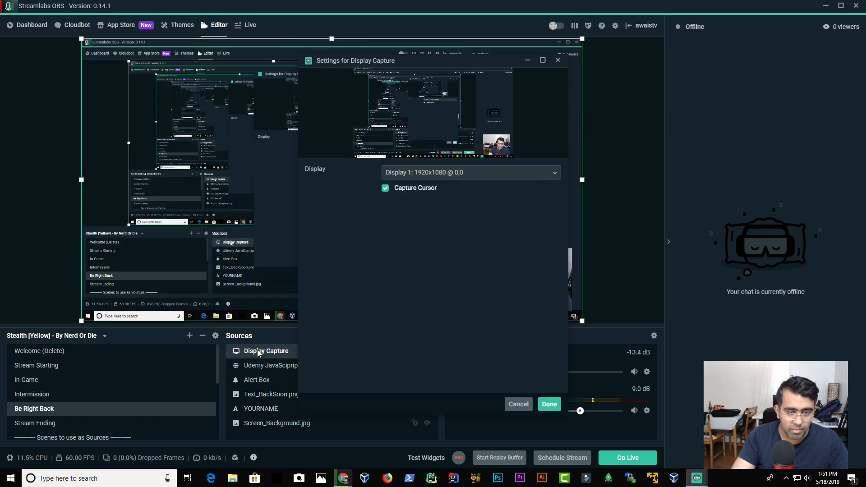
pyautogui.click(448, 175)
pyautogui.click(438, 202)
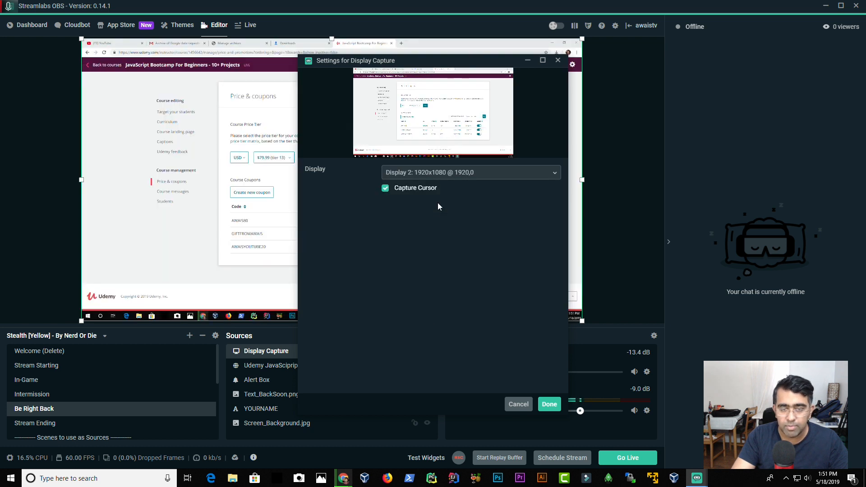
pyautogui.click(546, 404)
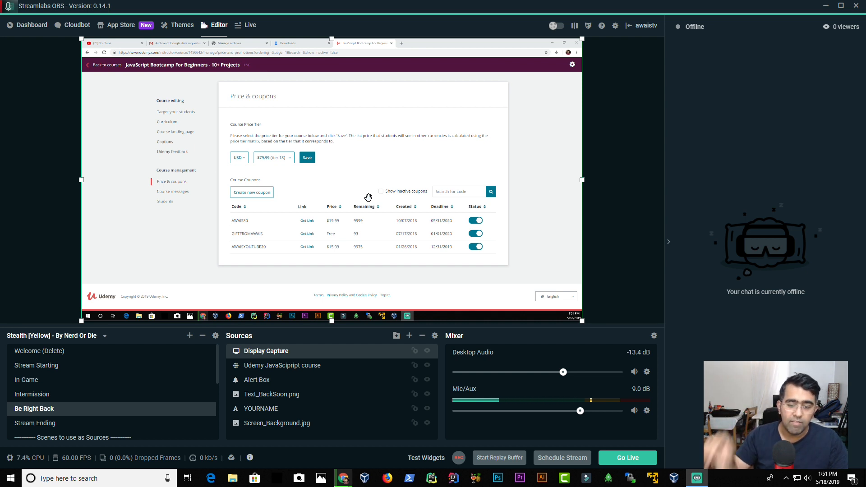
# Step: Switch the Display Capture source to Display 1: 1920x1080 @ 0,0 and confirm
pyautogui.doubleClick(280, 352)
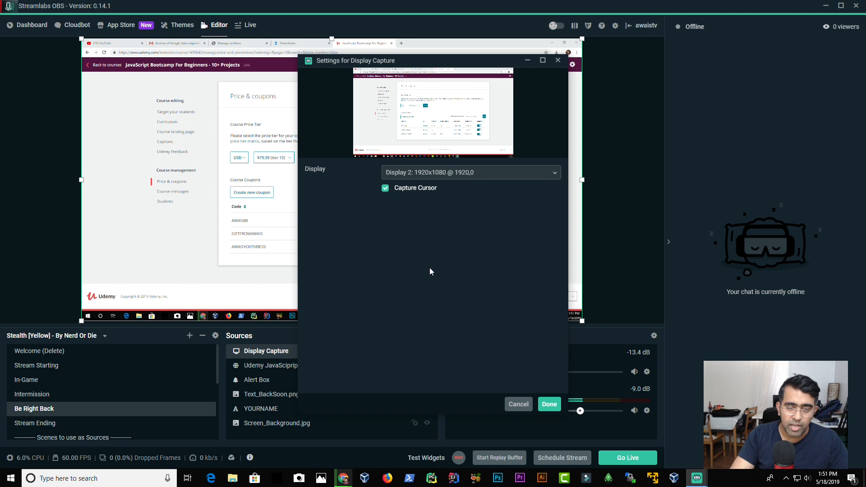
pyautogui.click(451, 175)
pyautogui.click(437, 188)
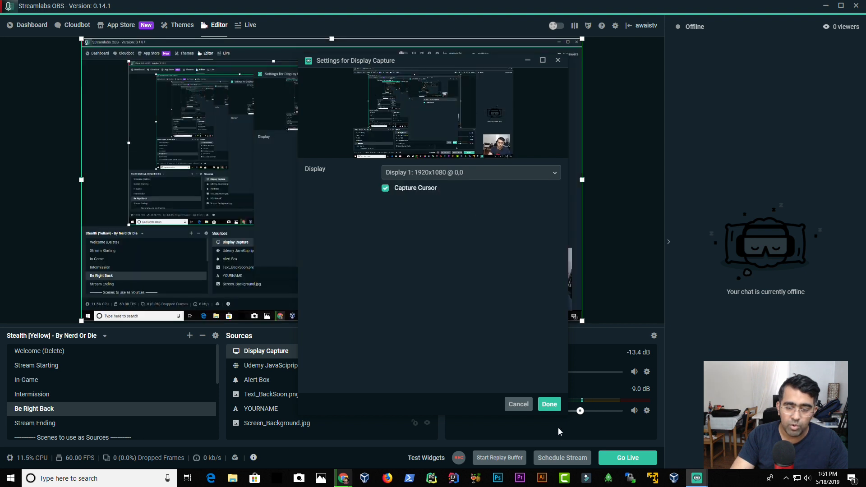
pyautogui.click(549, 404)
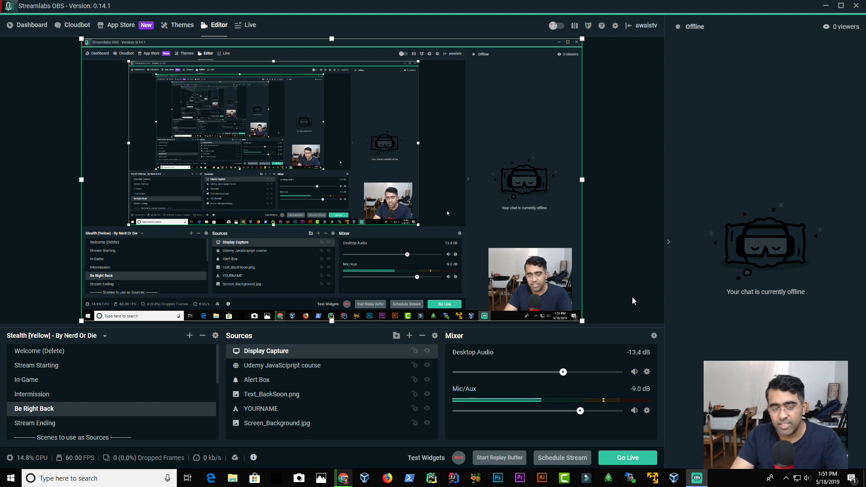
# Step: Remove the Display Capture source from the Be Right Back scene
pyautogui.doubleClick(271, 351)
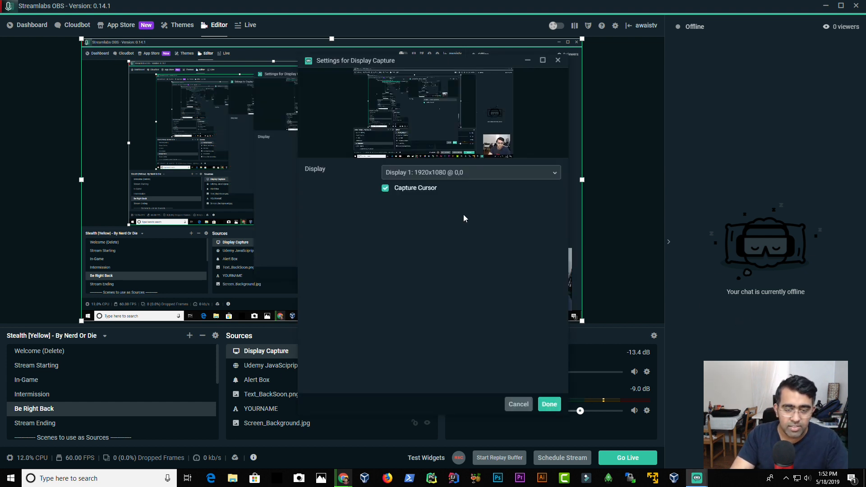
pyautogui.click(527, 402)
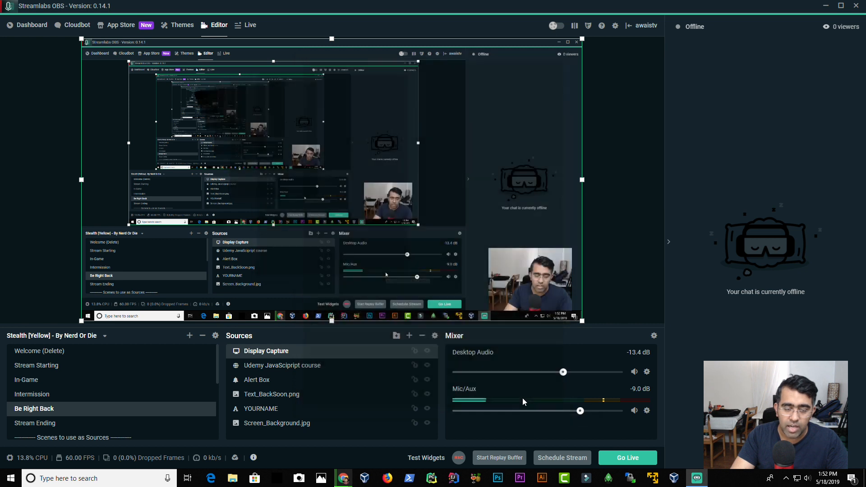
pyautogui.rightClick(351, 354)
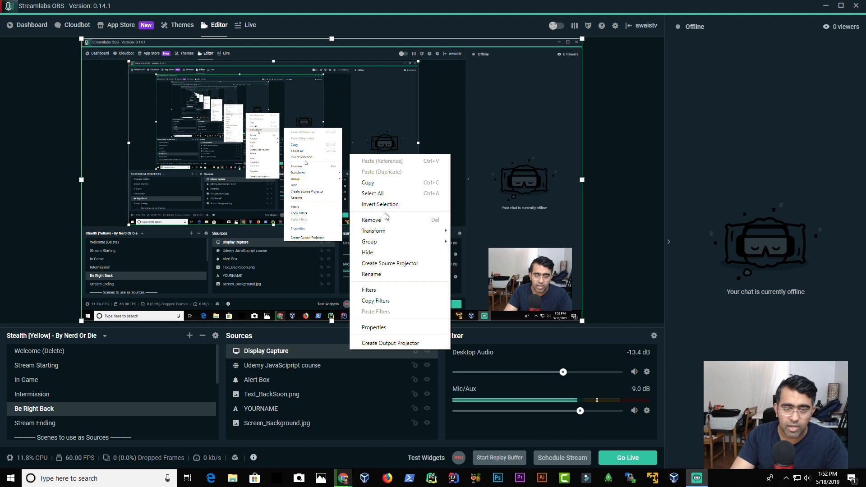
pyautogui.click(371, 219)
pyautogui.click(457, 239)
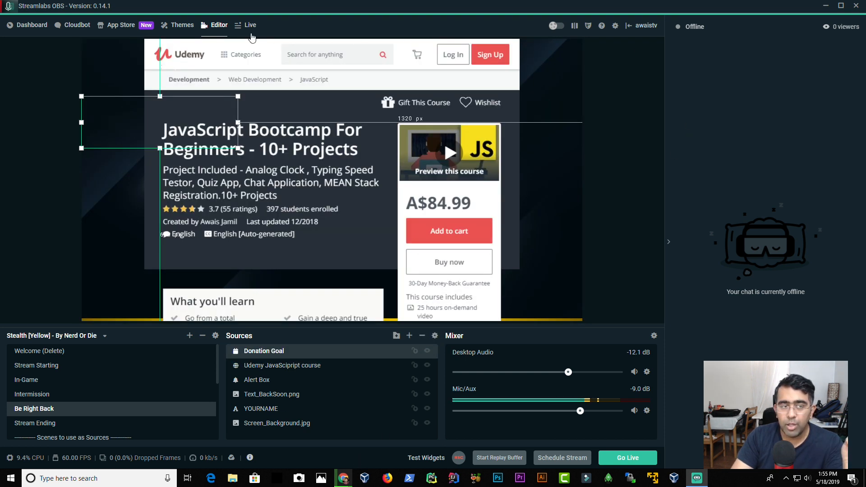
# Step: Open Settings and review the Stream, Output and Video pages
pyautogui.click(247, 26)
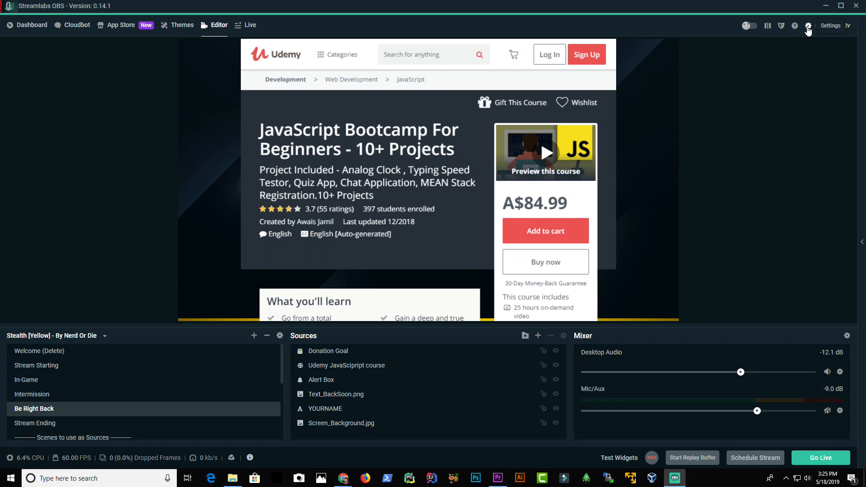
pyautogui.click(808, 27)
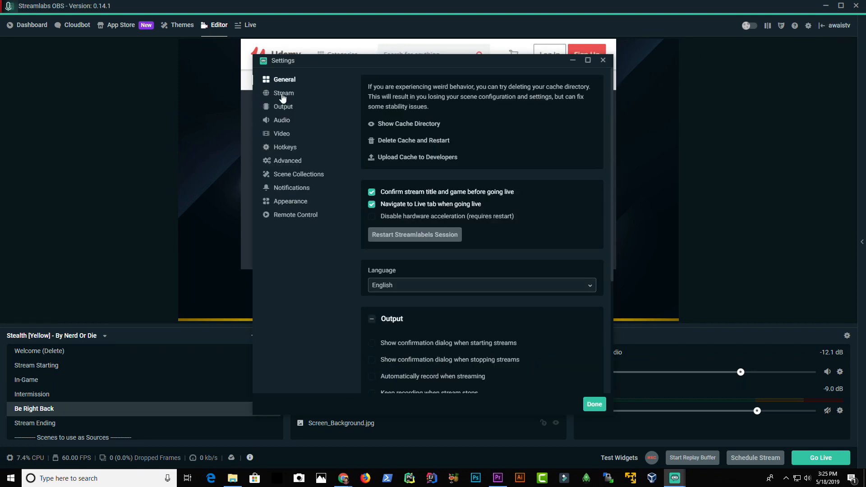
pyautogui.click(283, 96)
pyautogui.click(283, 107)
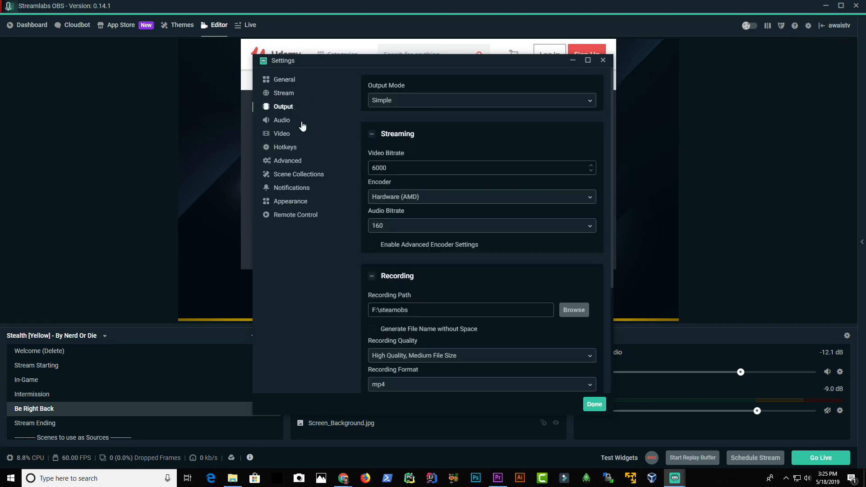
pyautogui.click(282, 134)
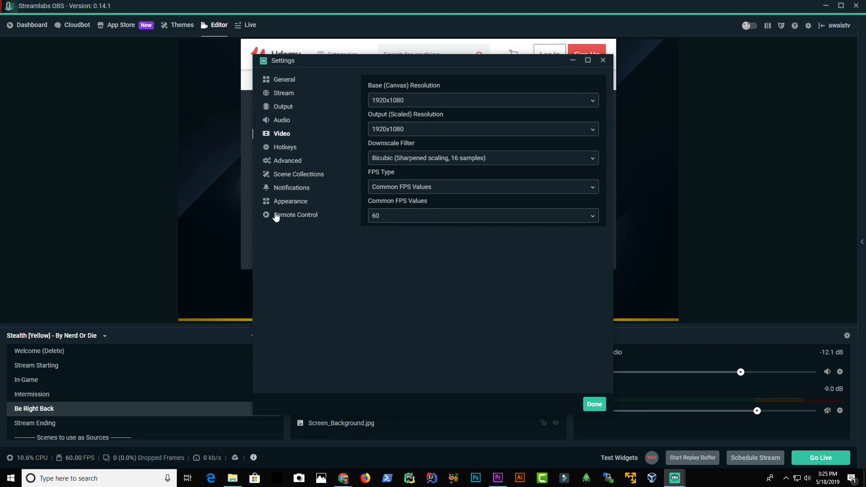
pyautogui.click(283, 94)
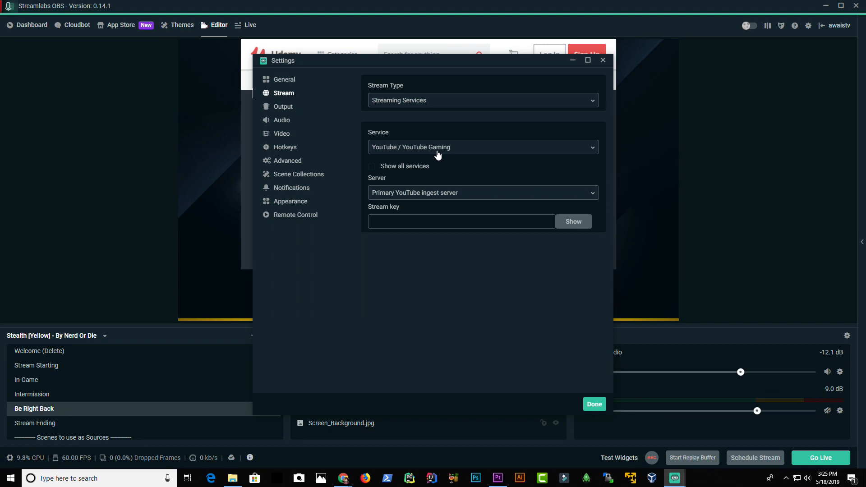
# Step: Set the stream type to Custom Streaming Server
pyautogui.click(404, 147)
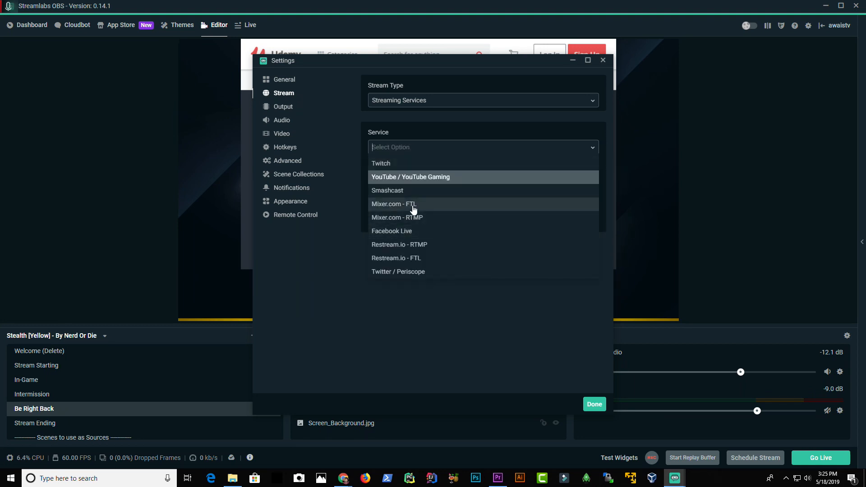
pyautogui.click(366, 282)
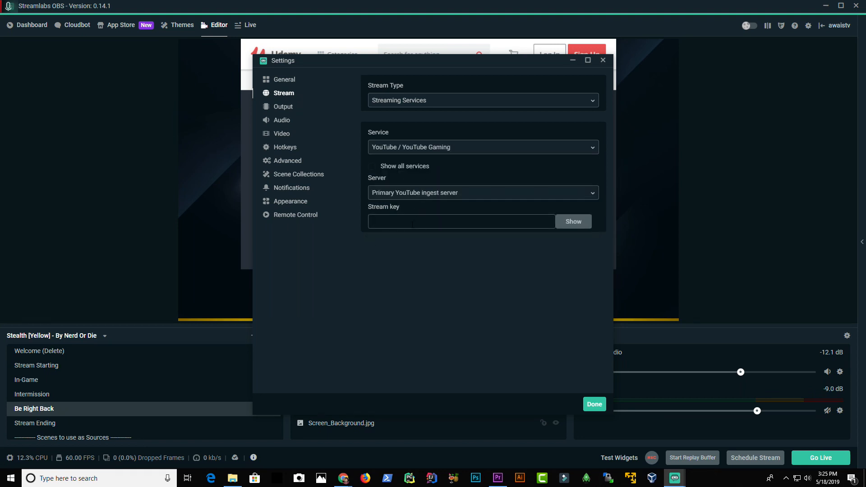
pyautogui.click(412, 222)
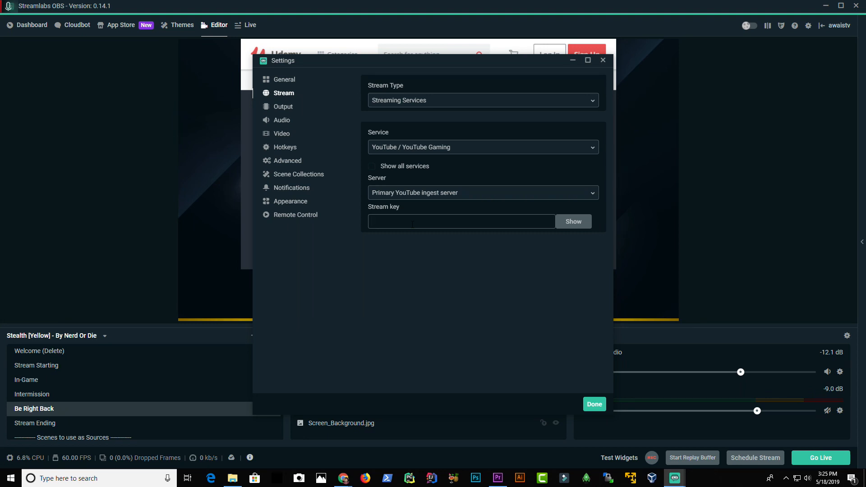
pyautogui.click(429, 102)
pyautogui.click(428, 113)
pyautogui.click(430, 148)
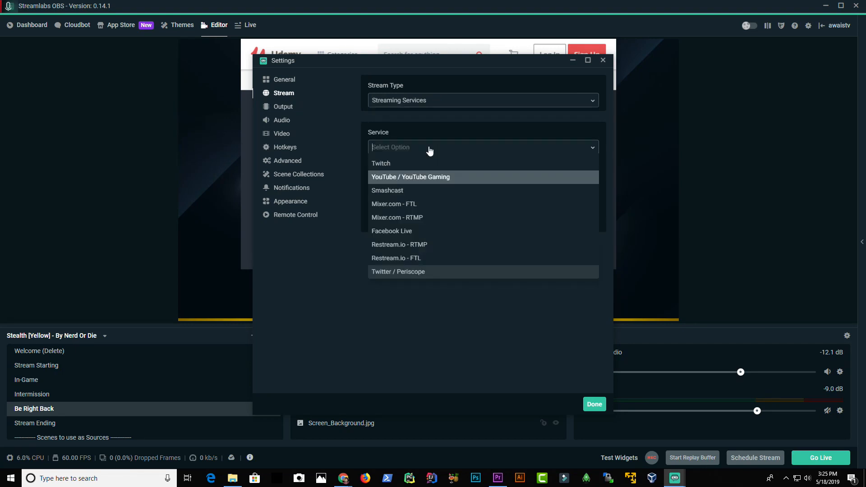
pyautogui.click(429, 100)
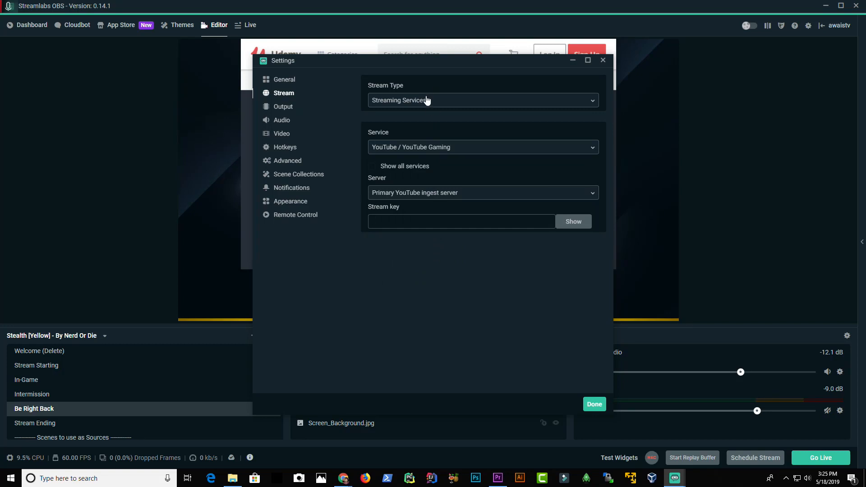
pyautogui.click(427, 100)
pyautogui.click(393, 131)
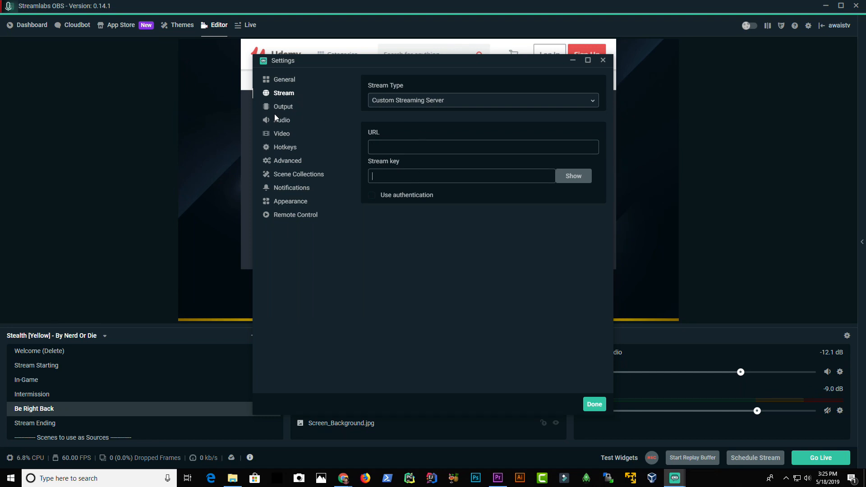
# Step: Examine the Output page's output mode, streaming and recording settings
pyautogui.click(288, 107)
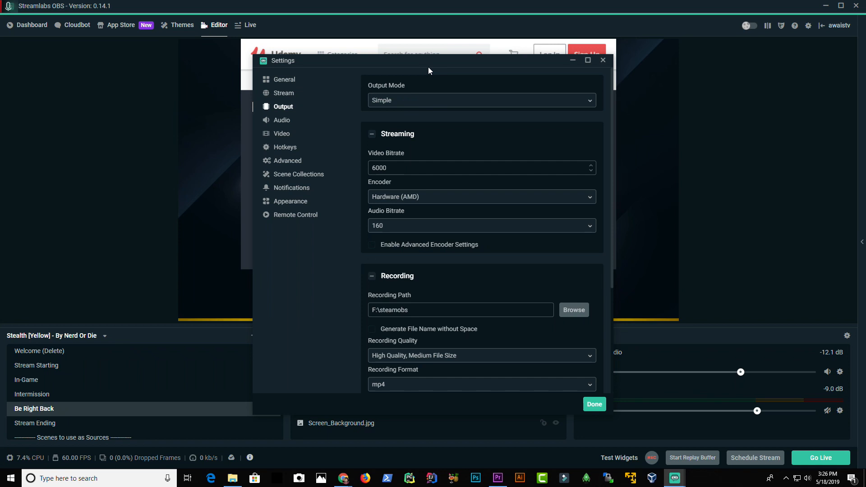
pyautogui.click(379, 100)
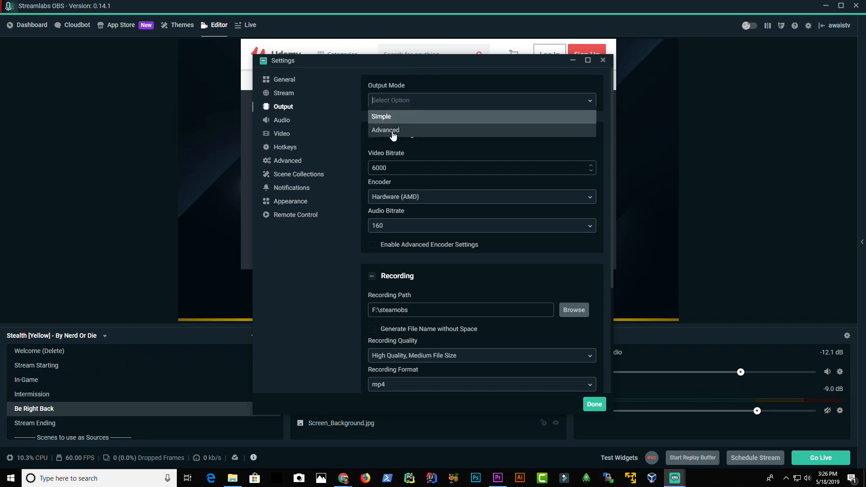
pyautogui.click(380, 118)
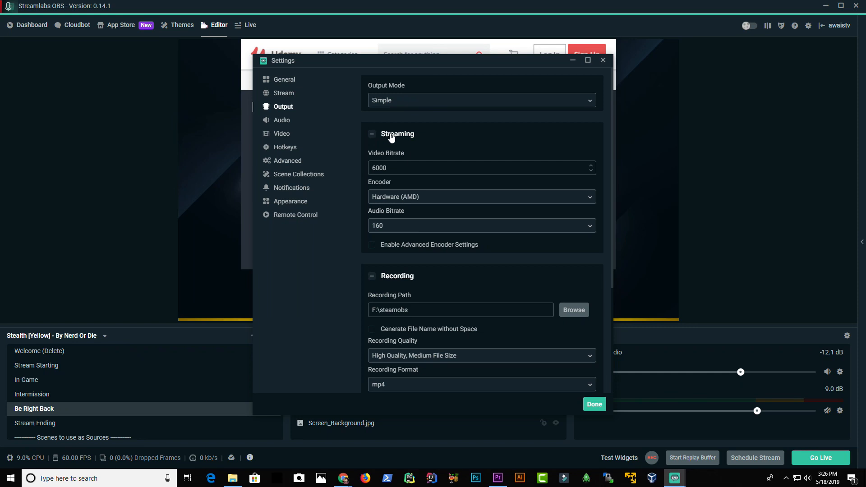
pyautogui.scroll(-3, 406, 189)
pyautogui.scroll(1, 408, 161)
pyautogui.scroll(-2, 407, 181)
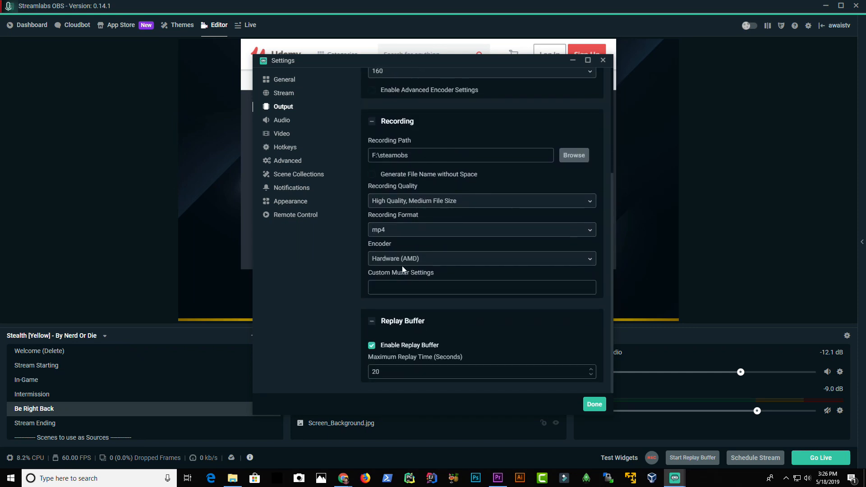
pyautogui.scroll(3, 429, 282)
pyautogui.scroll(-3, 421, 357)
pyautogui.scroll(4, 408, 289)
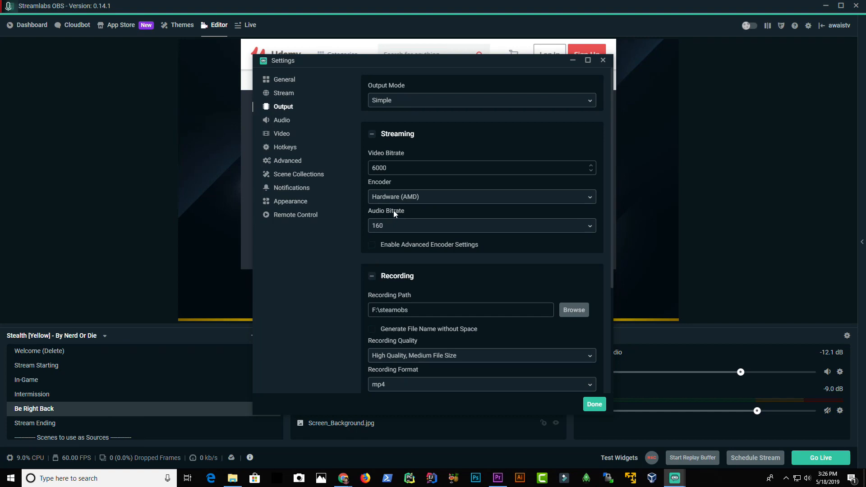
# Step: Move the Settings dialog aside and select the video bitrate value
pyautogui.doubleClick(384, 168)
pyautogui.click(388, 167)
pyautogui.click(391, 168)
pyautogui.moveTo(422, 64); pyautogui.dragTo(258, 43)
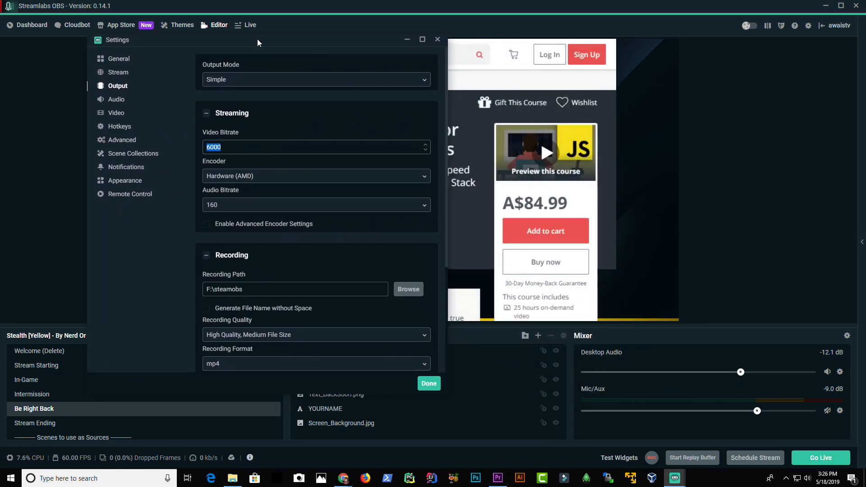
pyautogui.click(227, 148)
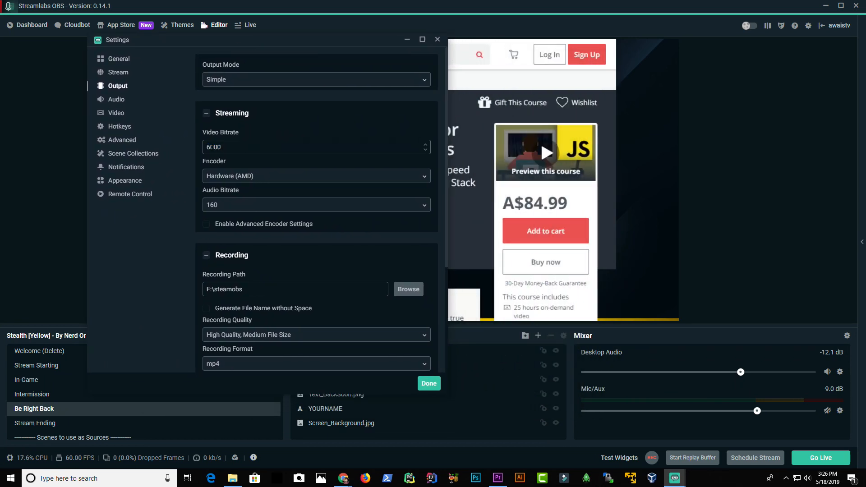
pyautogui.doubleClick(214, 147)
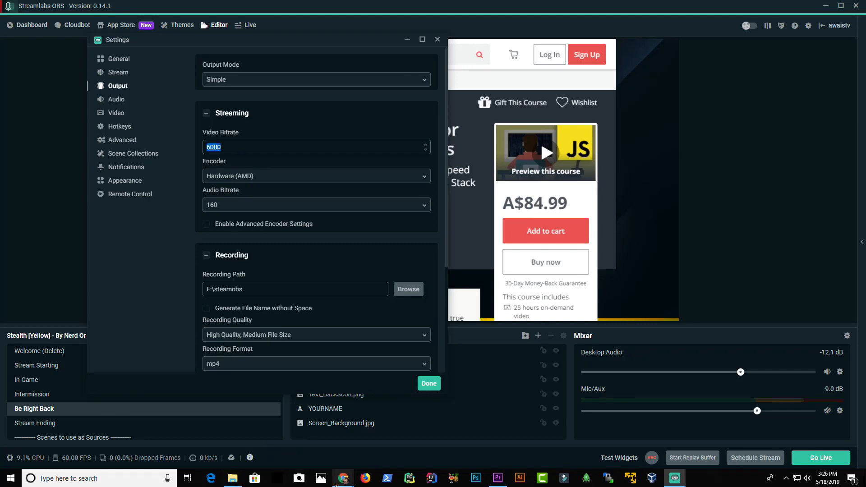
# Step: Switch to Edge, restore its window and open speedtest.net
pyautogui.click(342, 479)
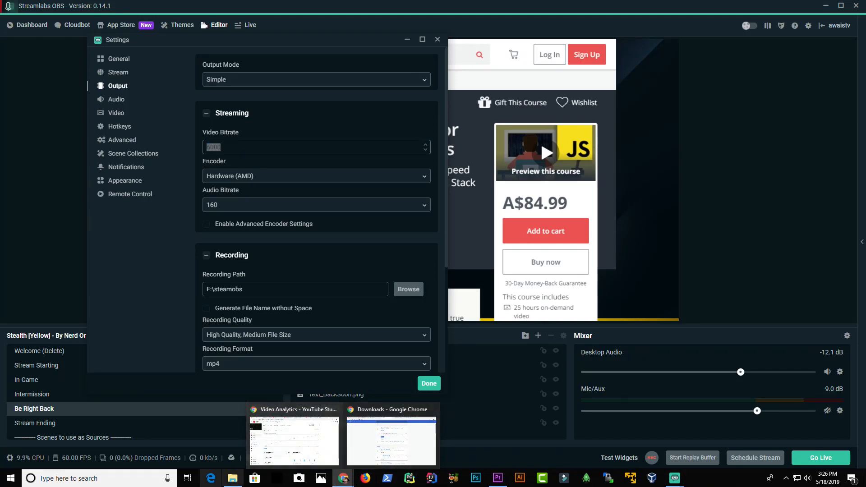
pyautogui.click(210, 478)
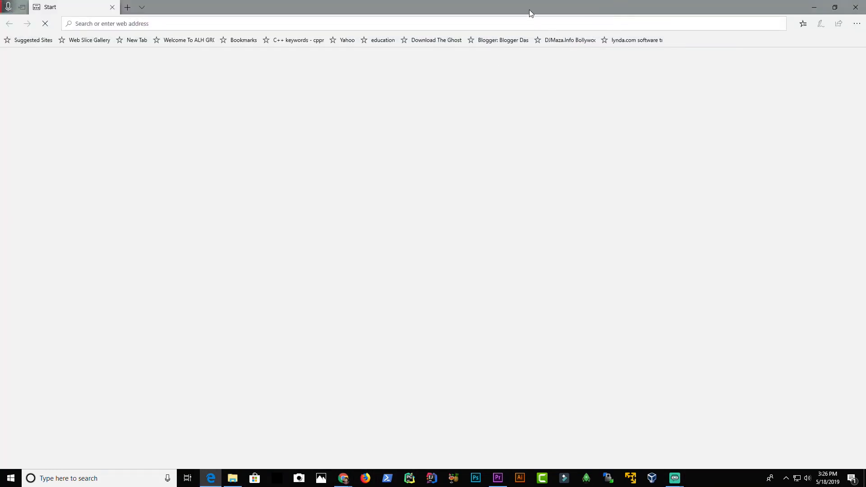
pyautogui.doubleClick(529, 14)
pyautogui.write('spee')
pyautogui.click(521, 57)
pyautogui.write('s')
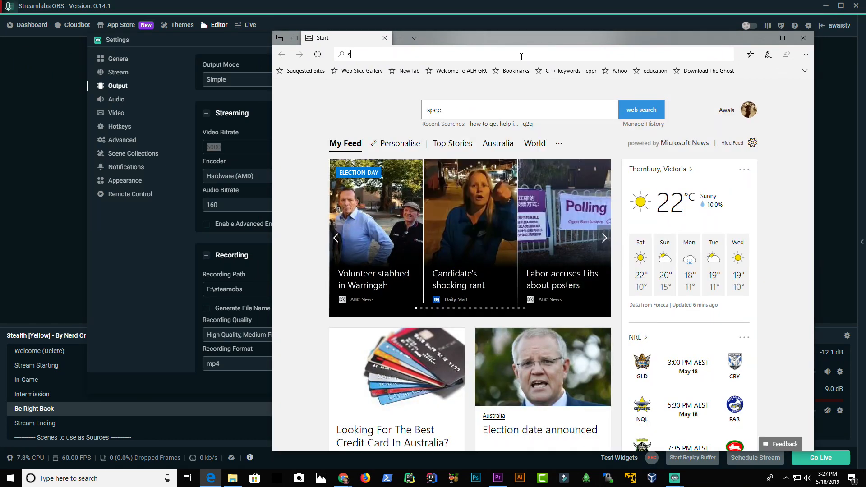
pyautogui.write('p')
pyautogui.press('Return')
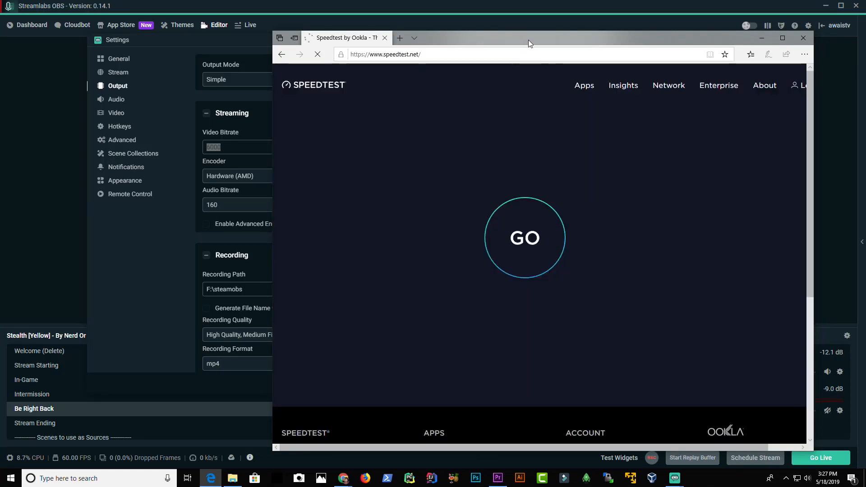
# Step: Run an internet speed test on Speedtest
pyautogui.moveTo(528, 39); pyautogui.dragTo(526, 33)
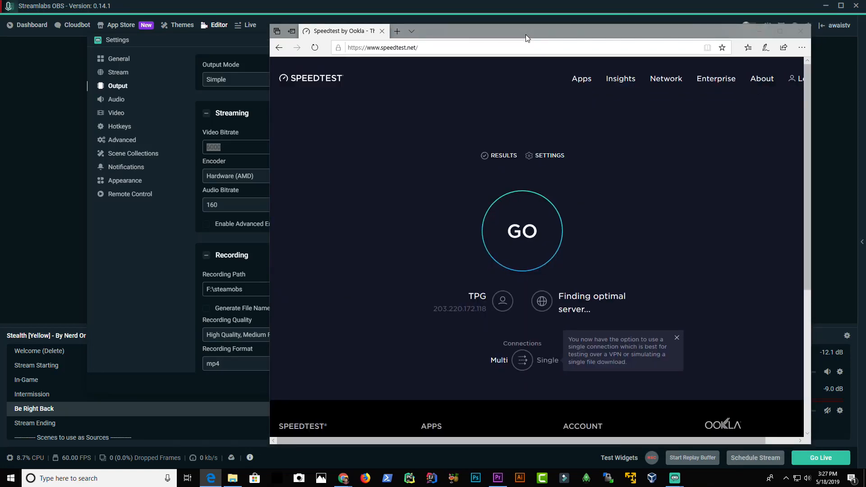
pyautogui.click(515, 243)
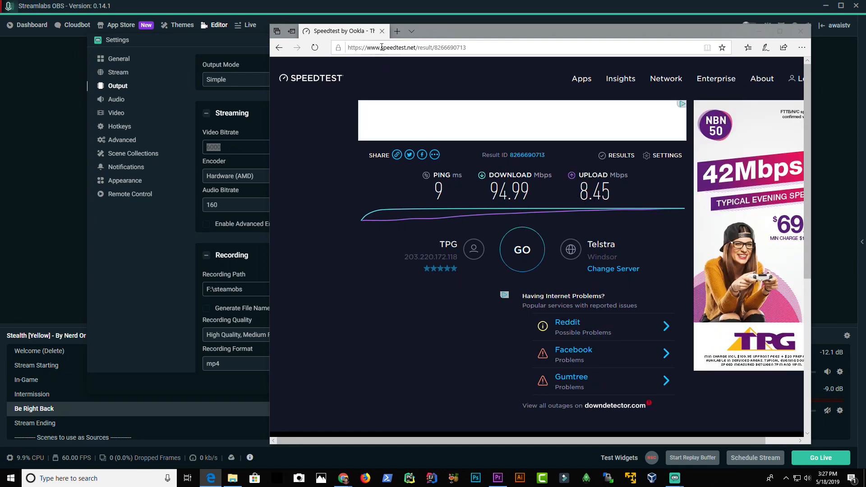
# Step: Bring the Settings dialog forward, select the 6000 video bitrate, and choose Hardware (AMD) as the streaming encoder
pyautogui.click(228, 145)
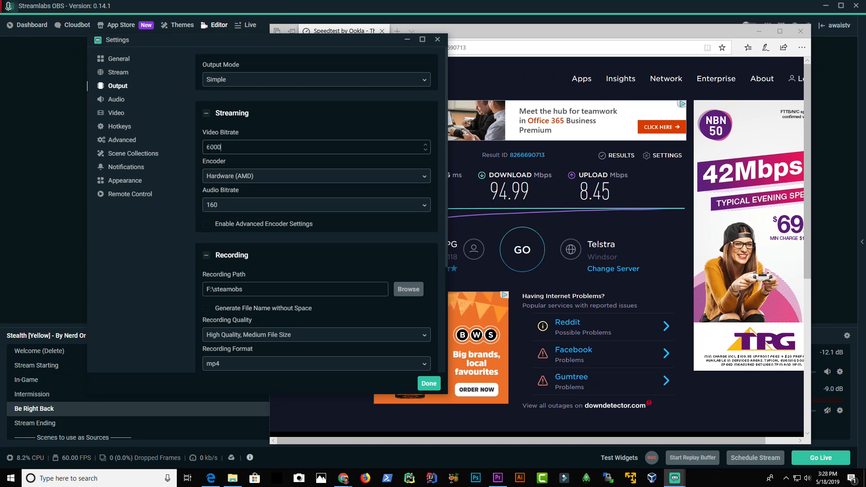
pyautogui.doubleClick(237, 147)
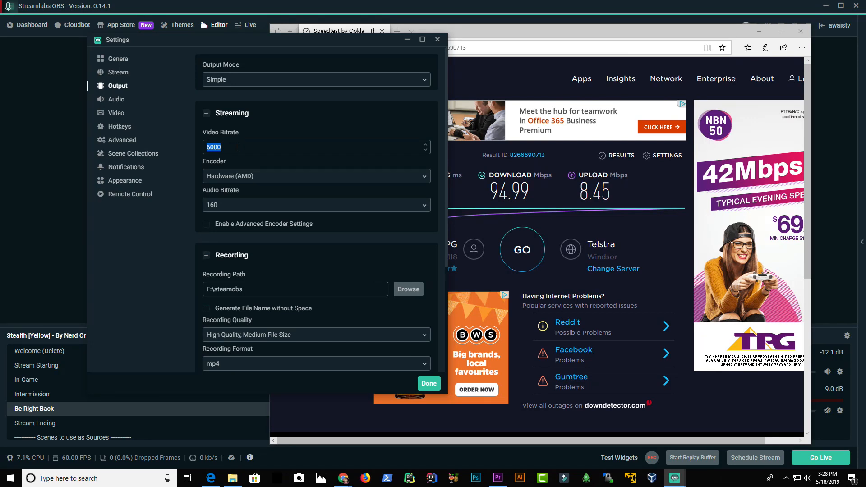
pyautogui.click(231, 178)
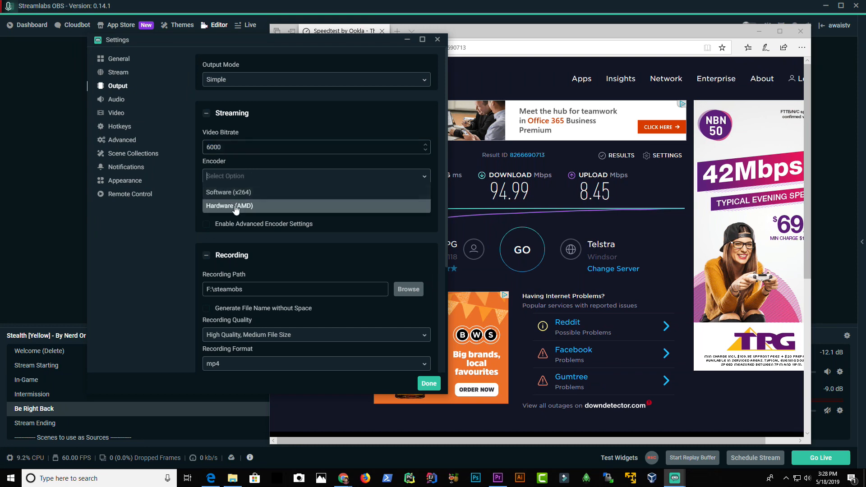
pyautogui.click(235, 206)
pyautogui.click(236, 176)
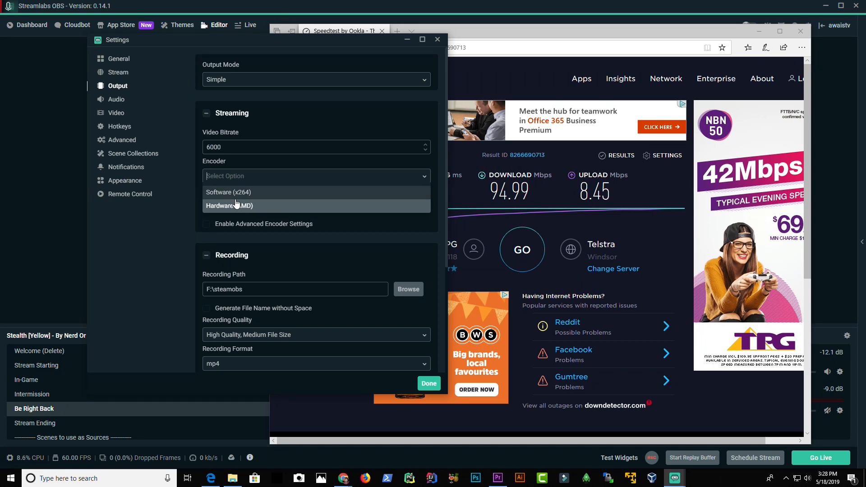
# Step: Minimize the Edge window and choose Hardware (AMD) as the streaming encoder again
pyautogui.click(447, 27)
pyautogui.click(382, 31)
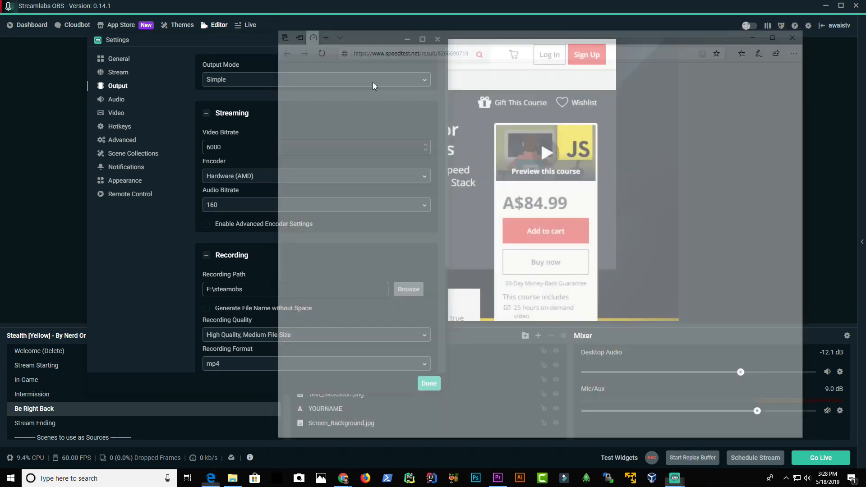
pyautogui.click(243, 177)
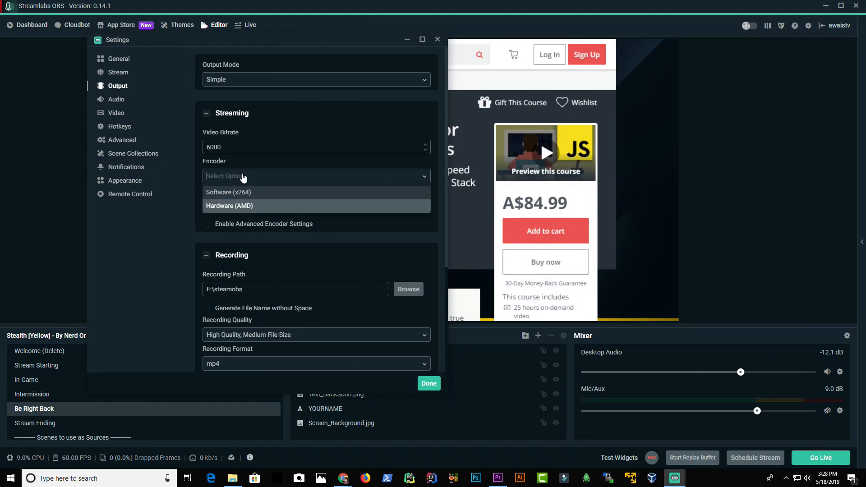
pyautogui.click(231, 205)
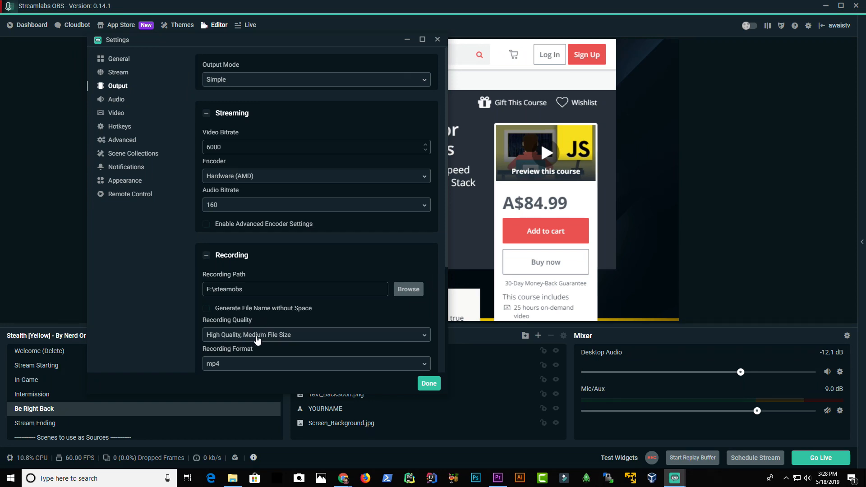
# Step: Set the recording quality to Same as stream
pyautogui.click(269, 340)
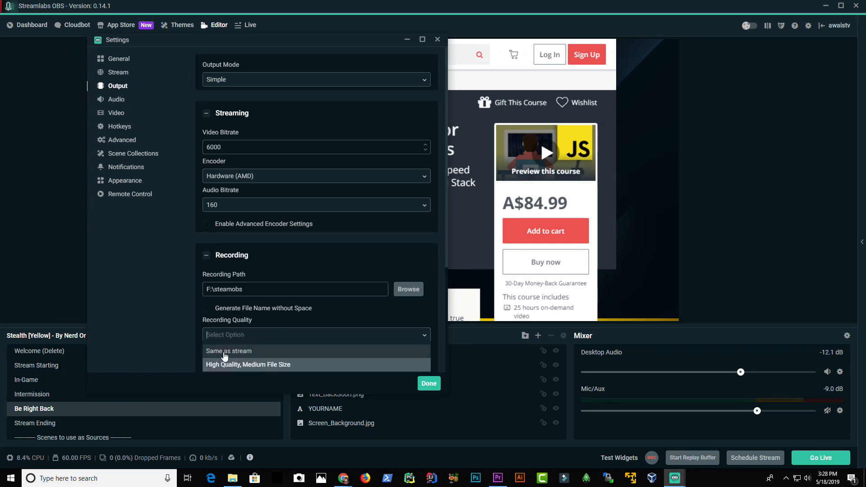
pyautogui.click(225, 352)
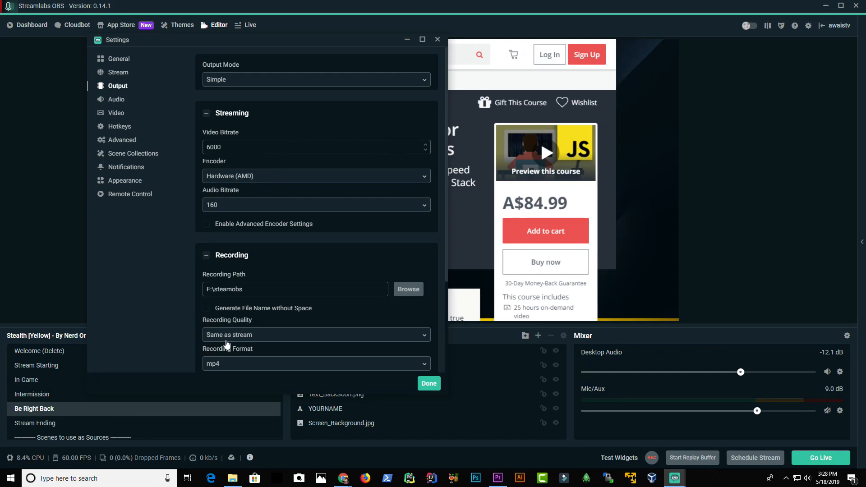
pyautogui.moveTo(246, 289); pyautogui.dragTo(202, 290)
pyautogui.scroll(-3, 178, 272)
# Step: Open the Video settings and review the base canvas resolution options, keeping 1920x1080
pyautogui.click(118, 114)
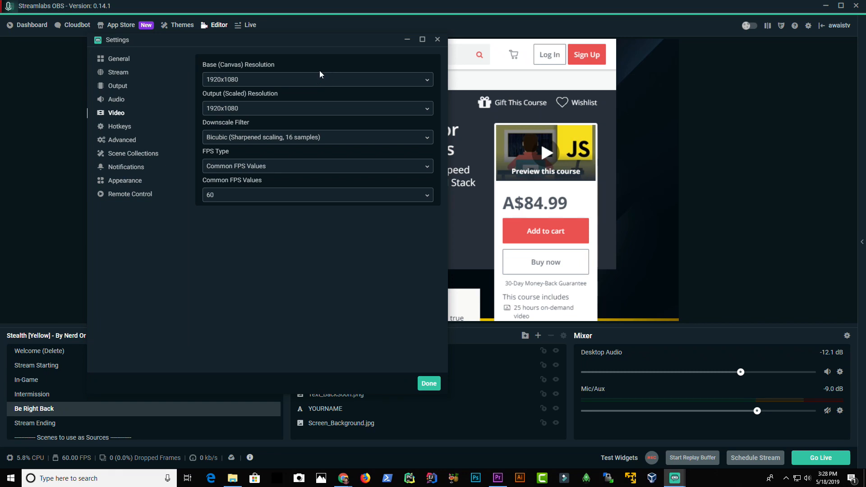
pyautogui.click(221, 80)
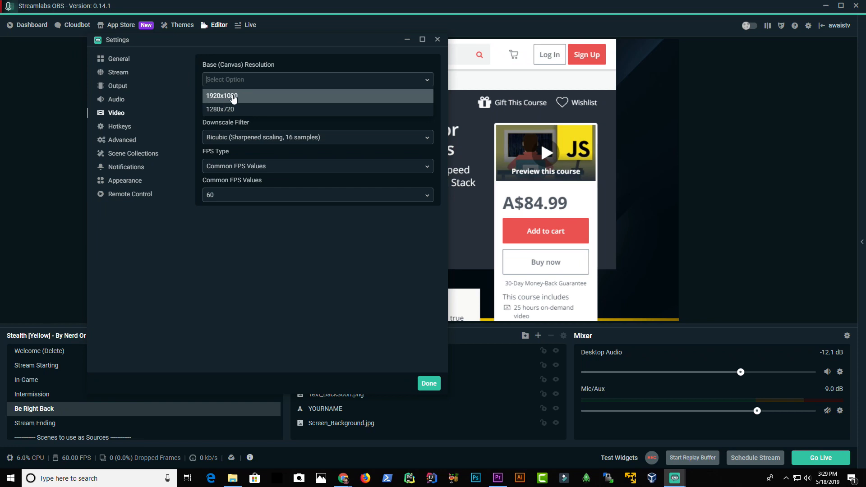
pyautogui.click(244, 276)
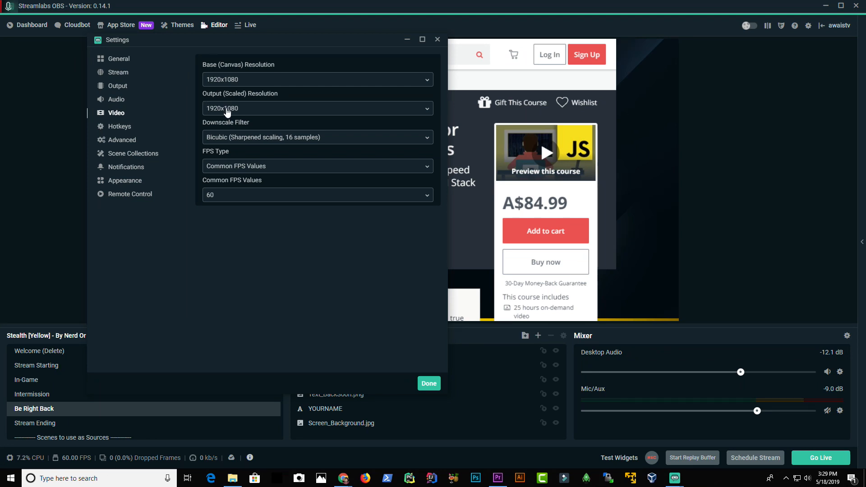
# Step: Try 1280x720 as the output scaled resolution, then return it to 1920x1080
pyautogui.click(227, 112)
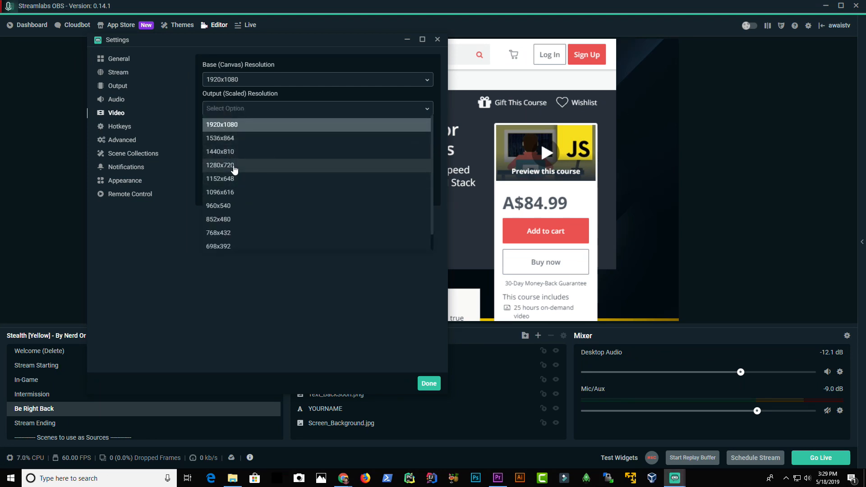
pyautogui.click(233, 166)
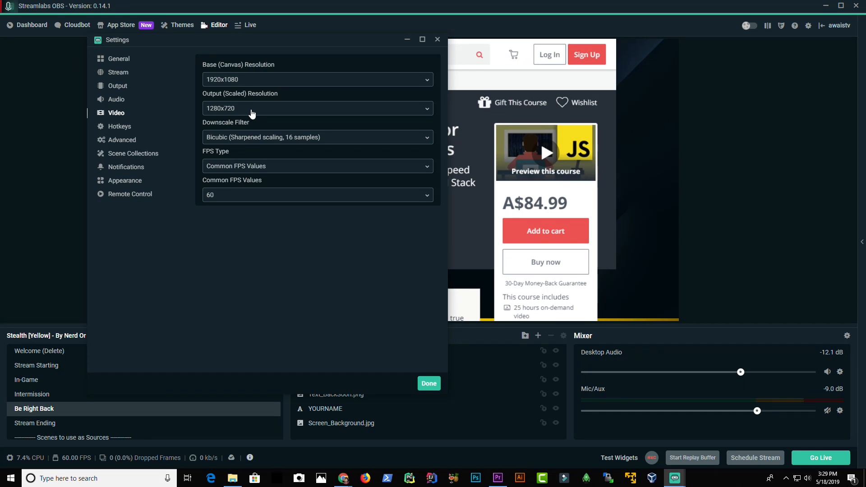
pyautogui.click(252, 110)
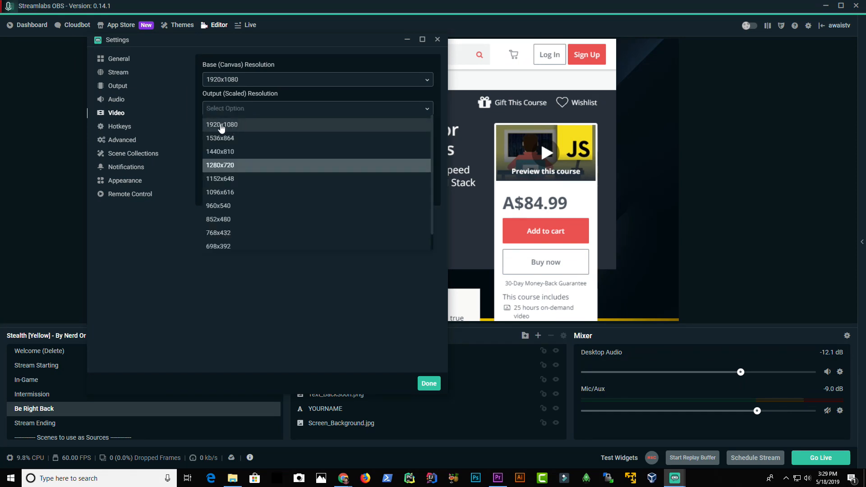
pyautogui.click(221, 126)
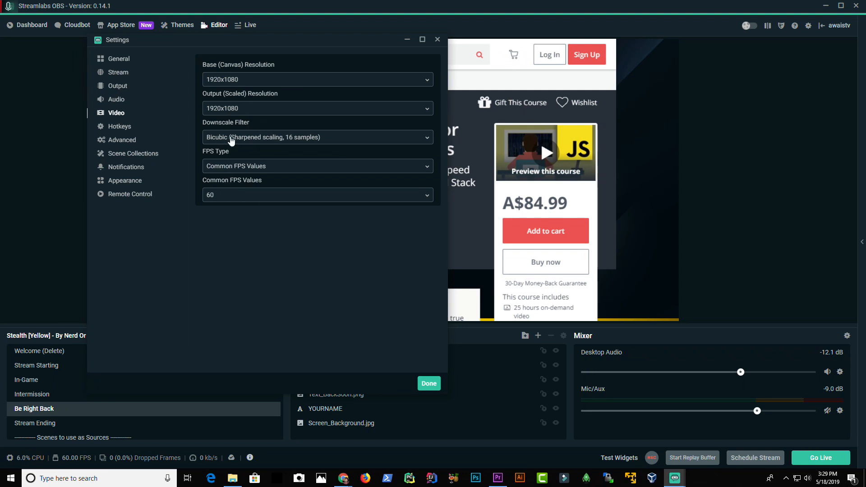
# Step: Review the downscale filter and FPS type options, set Common FPS Values to 60, and close Settings
pyautogui.click(231, 141)
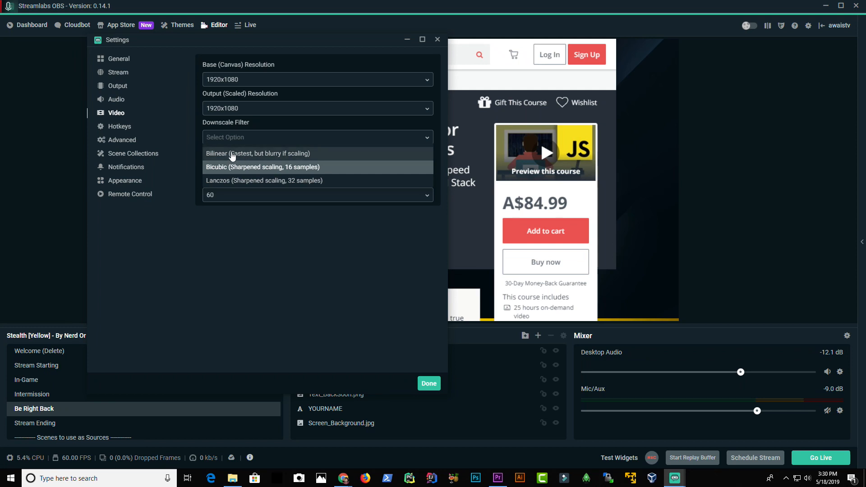
pyautogui.click(242, 241)
pyautogui.click(246, 167)
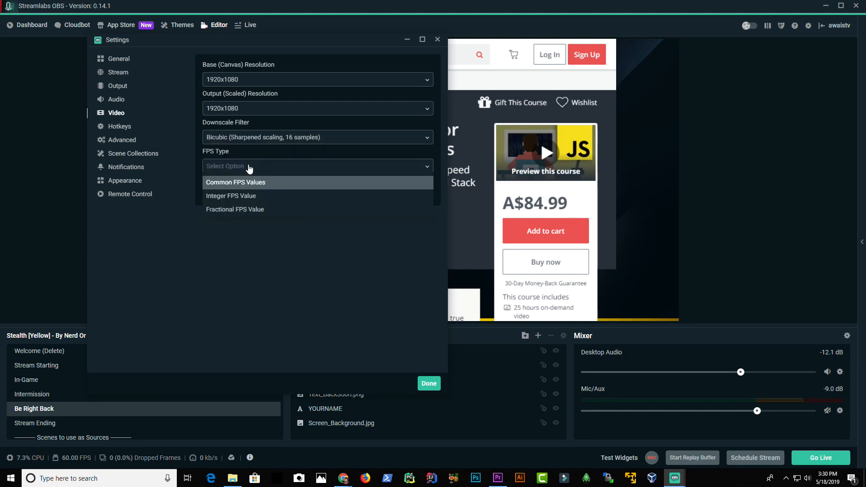
pyautogui.click(249, 242)
pyautogui.click(247, 198)
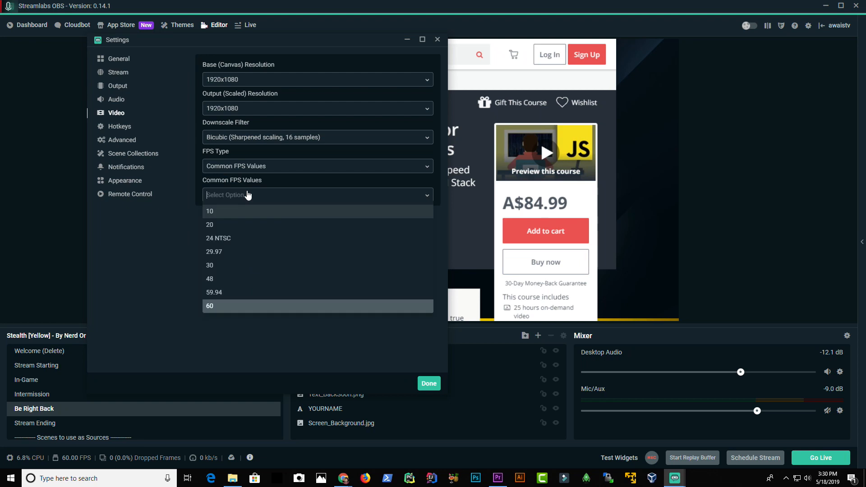
pyautogui.click(251, 170)
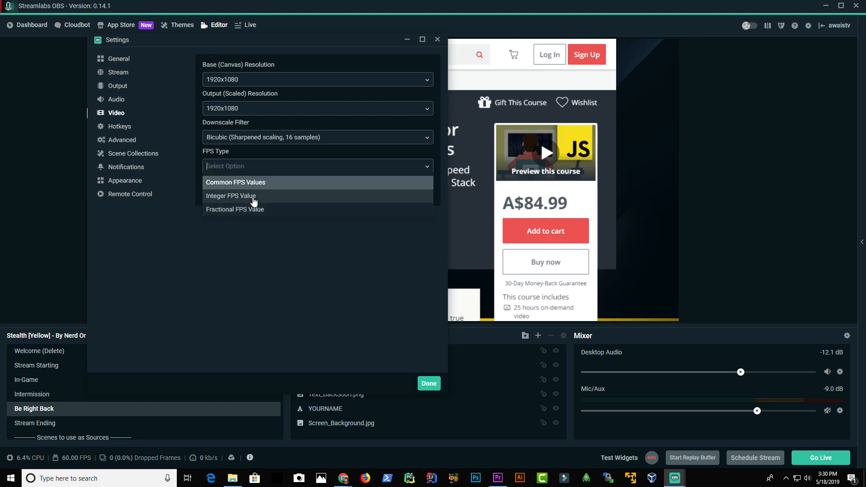
pyautogui.click(170, 243)
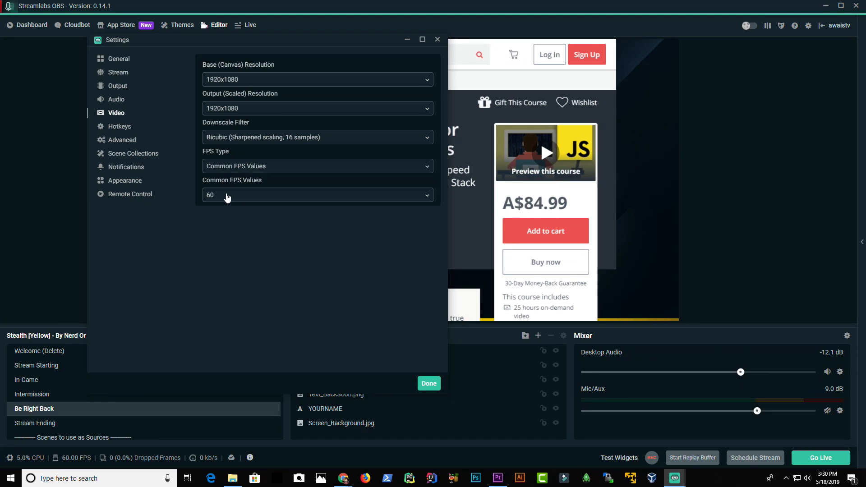
pyautogui.click(226, 197)
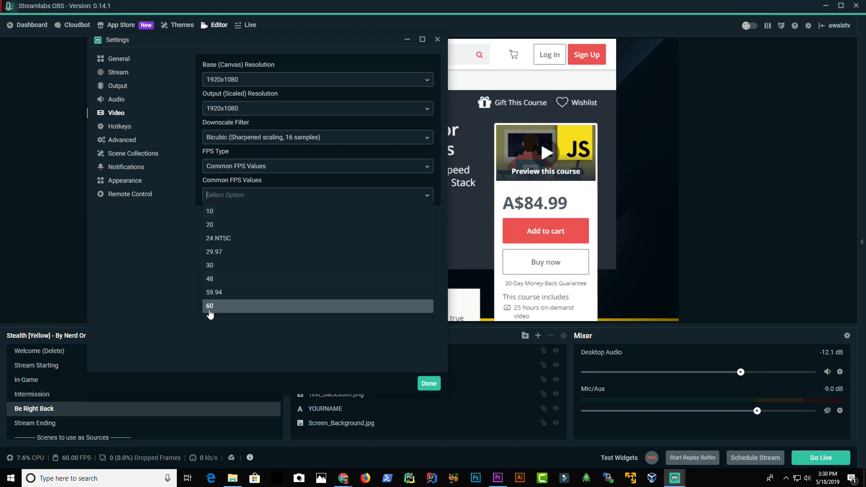
pyautogui.click(216, 310)
pyautogui.click(245, 201)
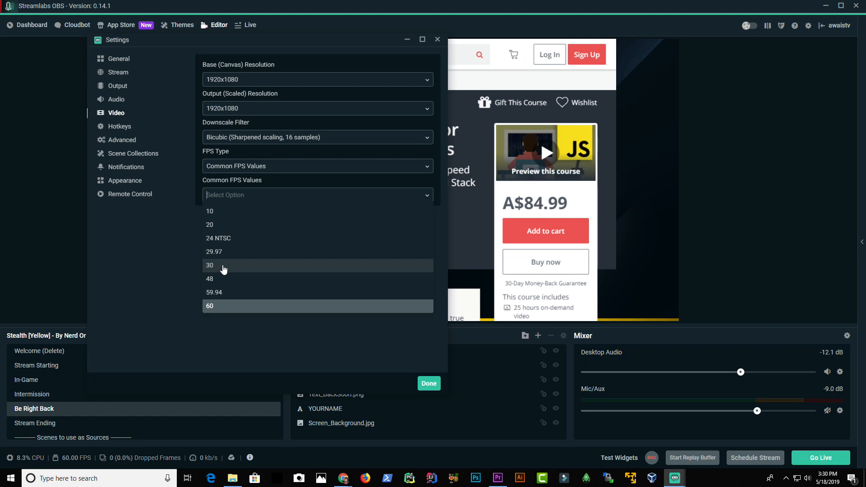
pyautogui.click(220, 307)
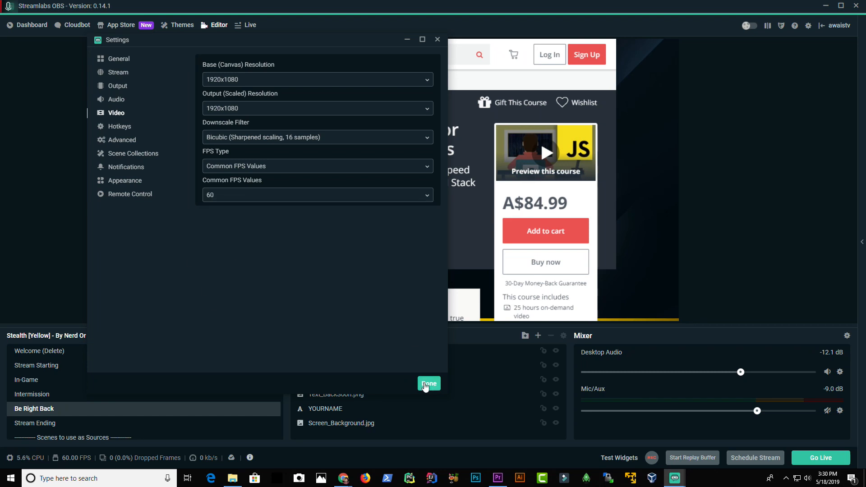
pyautogui.click(428, 384)
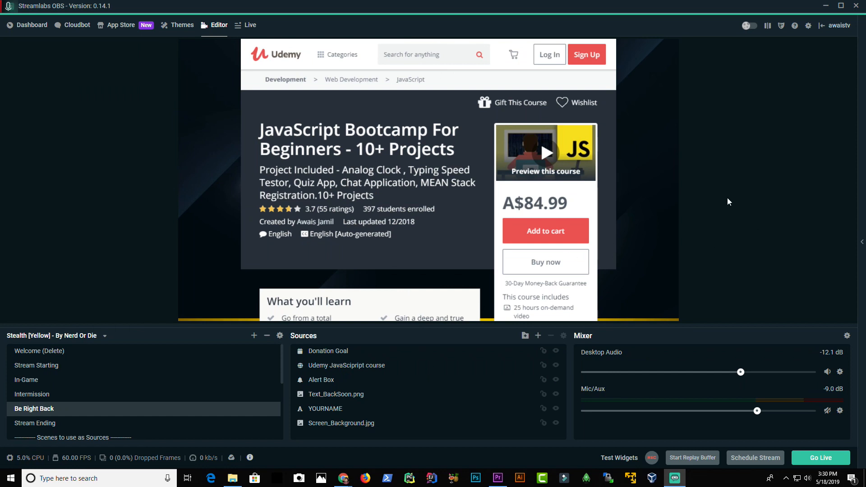
# Step: Try to go live through the Update Stream Info dialog, then cancel it
pyautogui.click(820, 465)
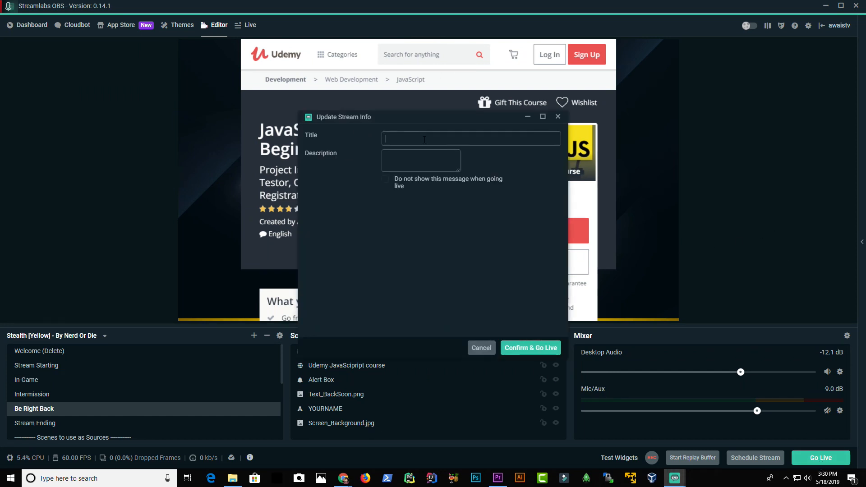
pyautogui.click(438, 160)
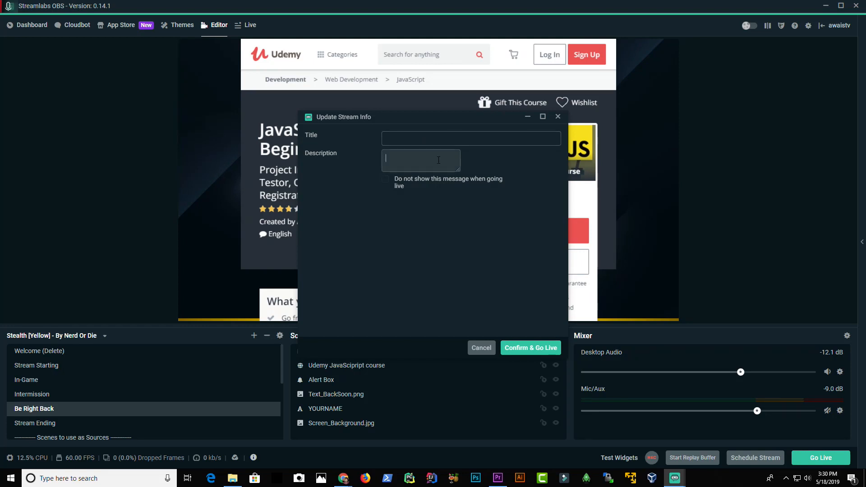
pyautogui.click(518, 354)
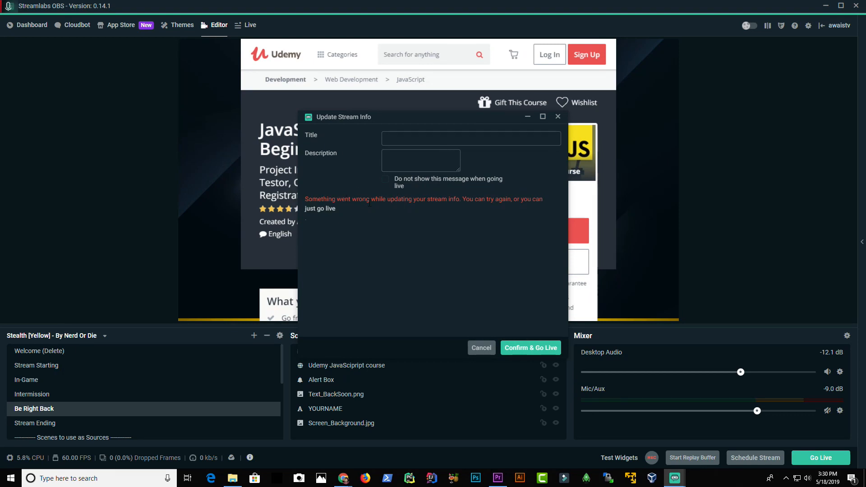
pyautogui.click(481, 347)
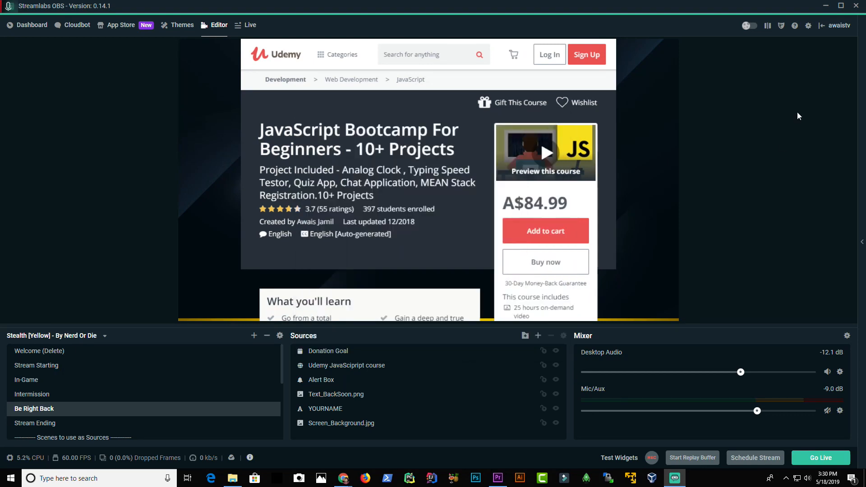
# Step: Set the stream type to Streaming Services with YouTube / YouTube Gaming as the service, then close Settings
pyautogui.click(807, 26)
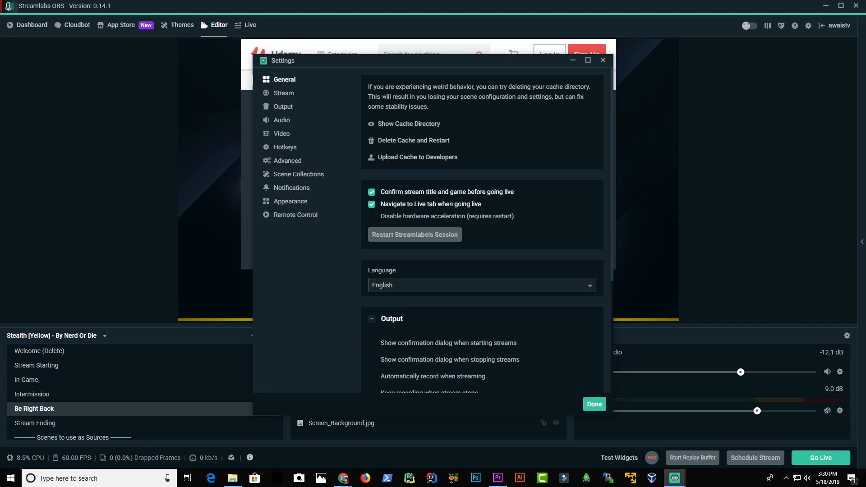
pyautogui.click(286, 95)
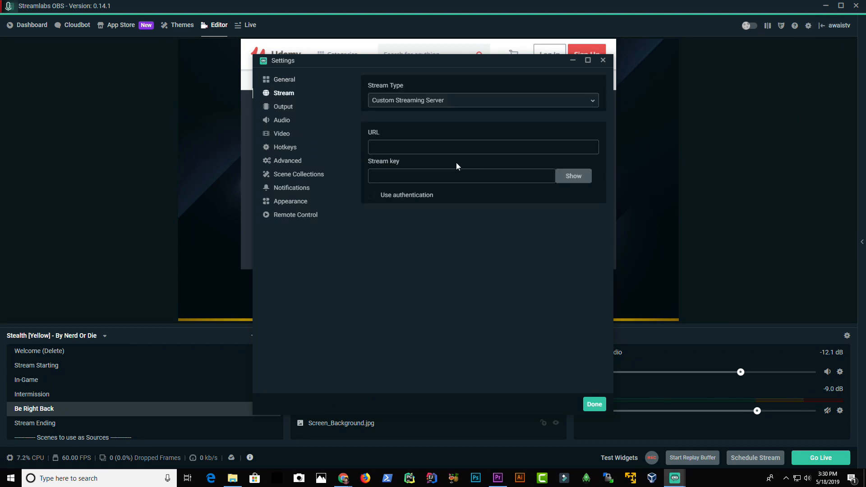
pyautogui.click(438, 100)
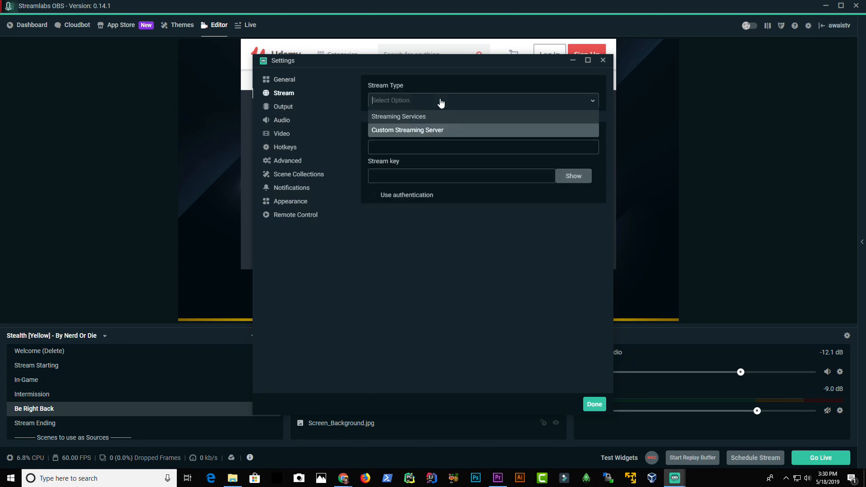
pyautogui.click(420, 118)
pyautogui.click(426, 149)
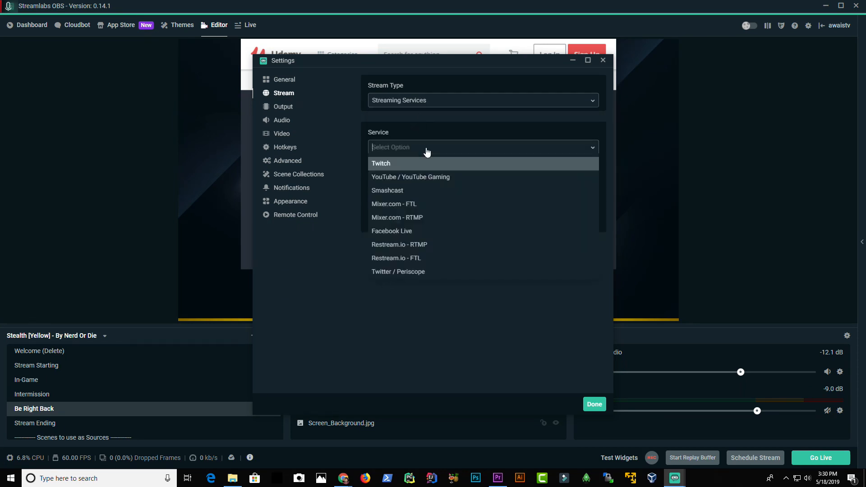
pyautogui.click(412, 179)
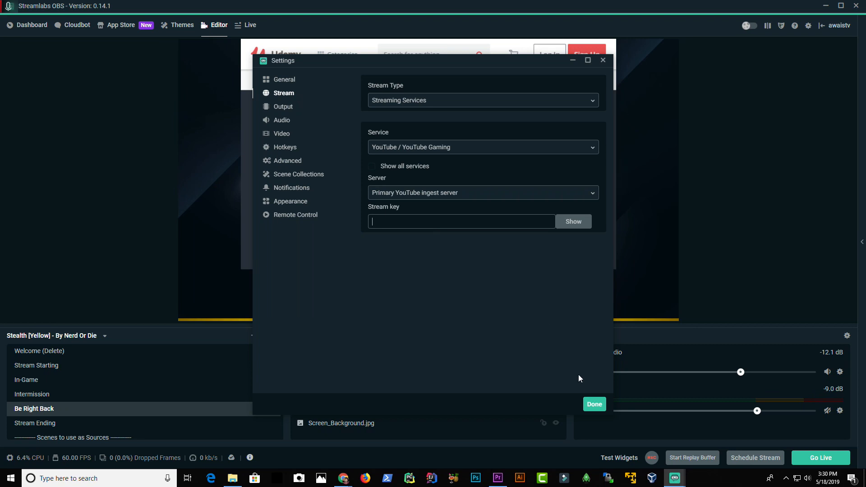
pyautogui.click(603, 60)
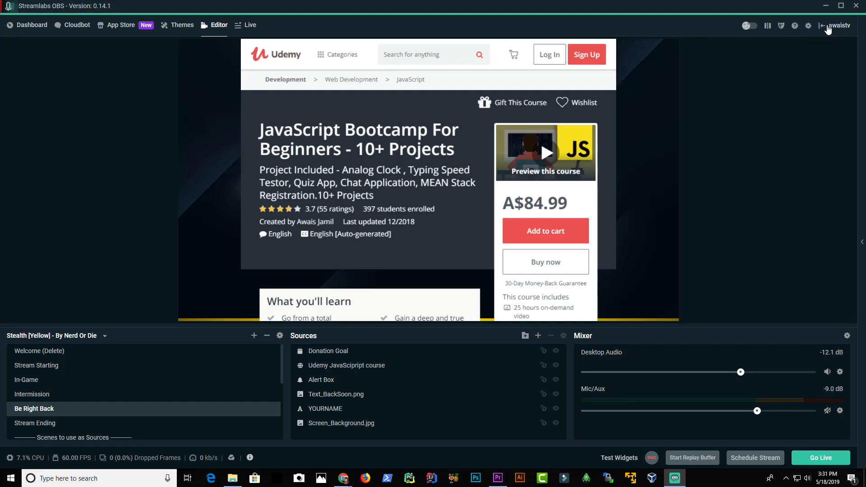
# Step: Log out of the current account and open the streaming account connect screen
pyautogui.click(842, 25)
pyautogui.click(455, 237)
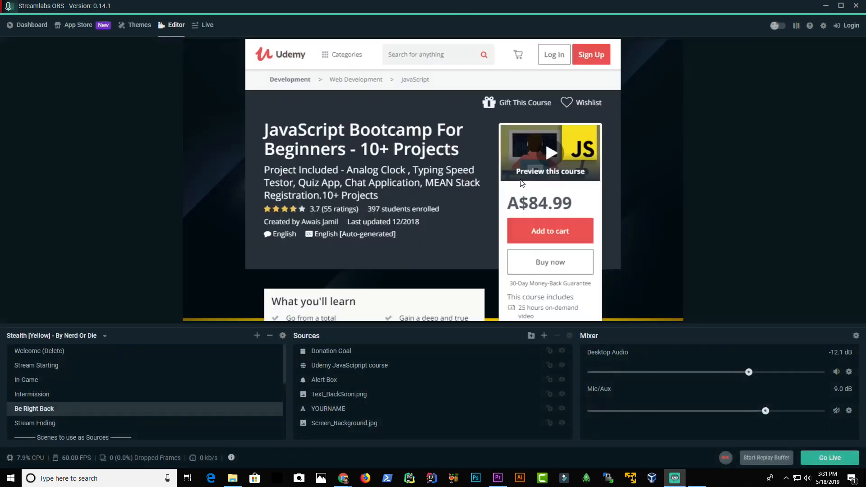
pyautogui.click(855, 26)
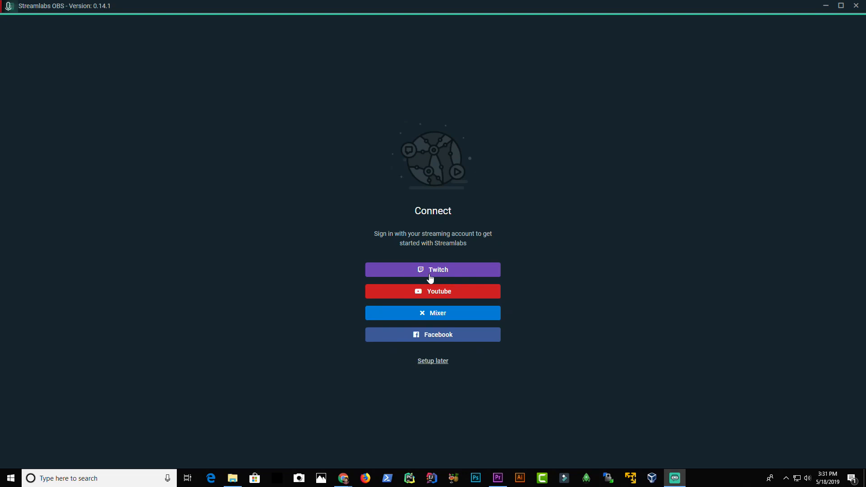
# Step: Start signing in with YouTube, then close the Google sign-in window
pyautogui.click(432, 294)
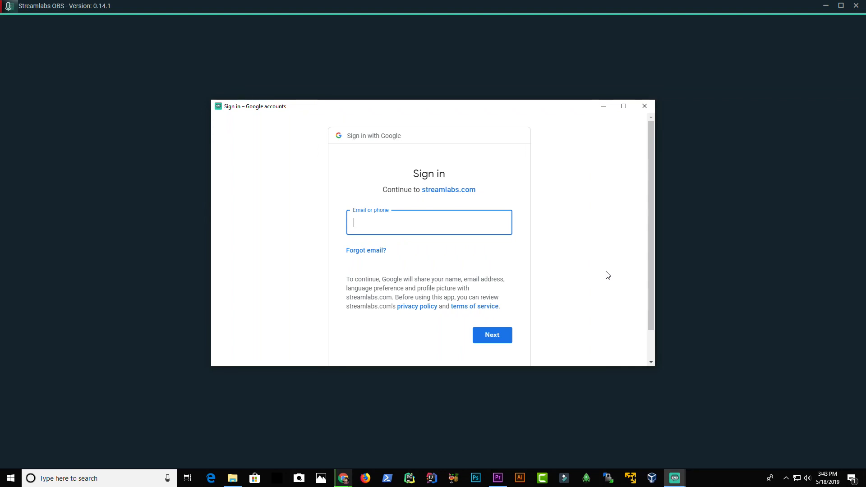
pyautogui.click(644, 105)
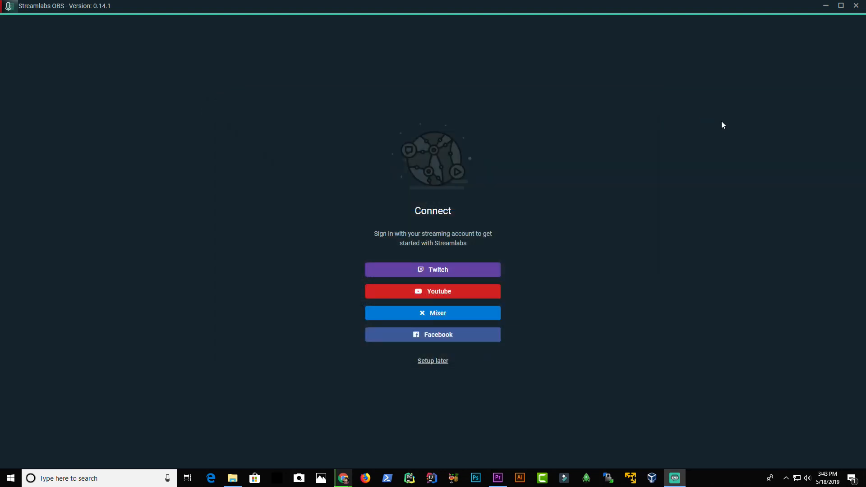